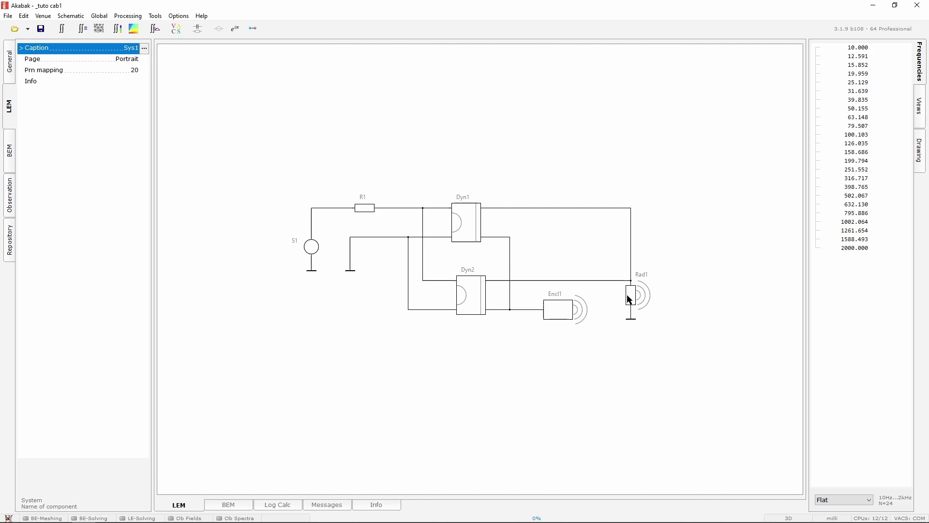
- Inspect the BEM pressure-source references of Rad1 and Encl1, then show the General component list
click(629, 299)
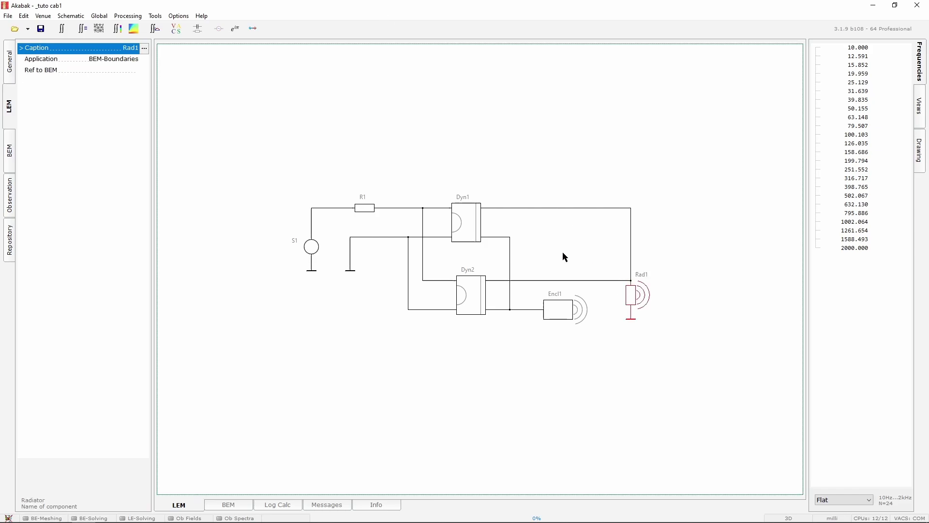
click(558, 308)
click(89, 171)
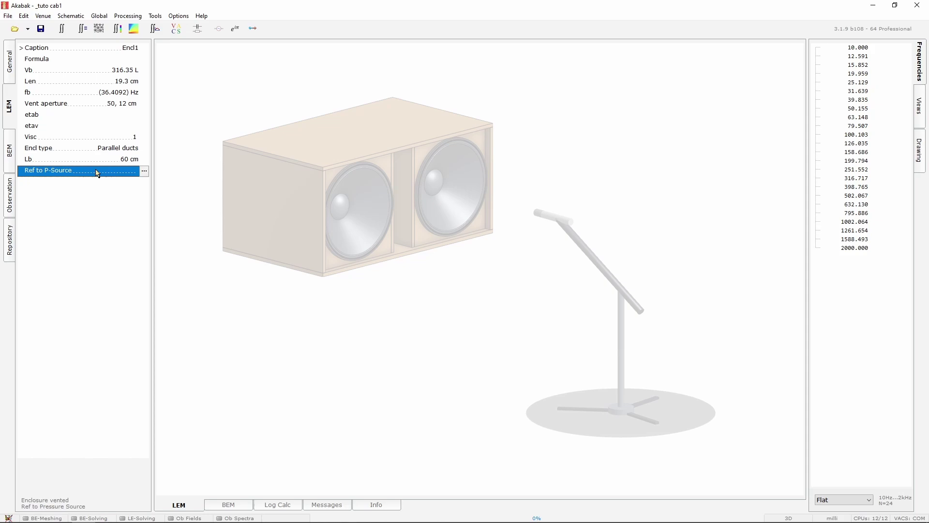
click(9, 81)
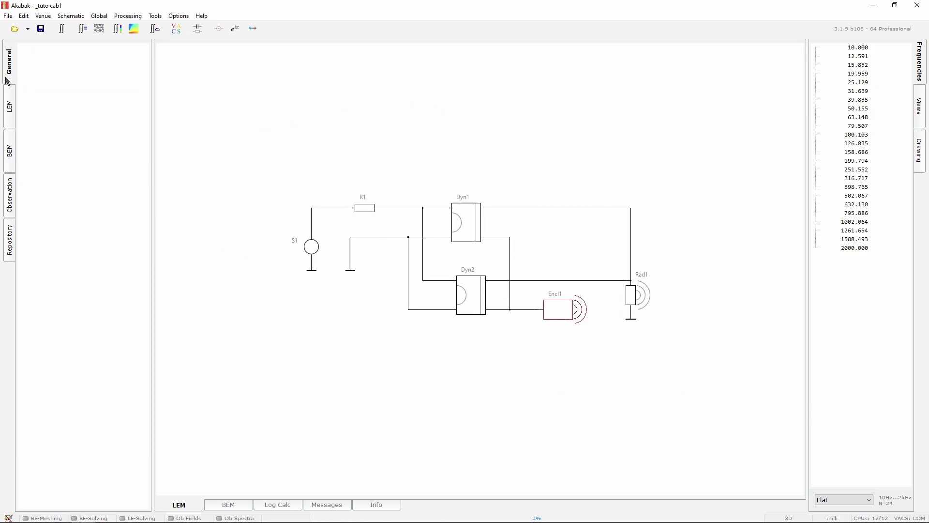
- Switch to the BEM 3D workspace and add a new Nodes set from the General prototypes
click(244, 505)
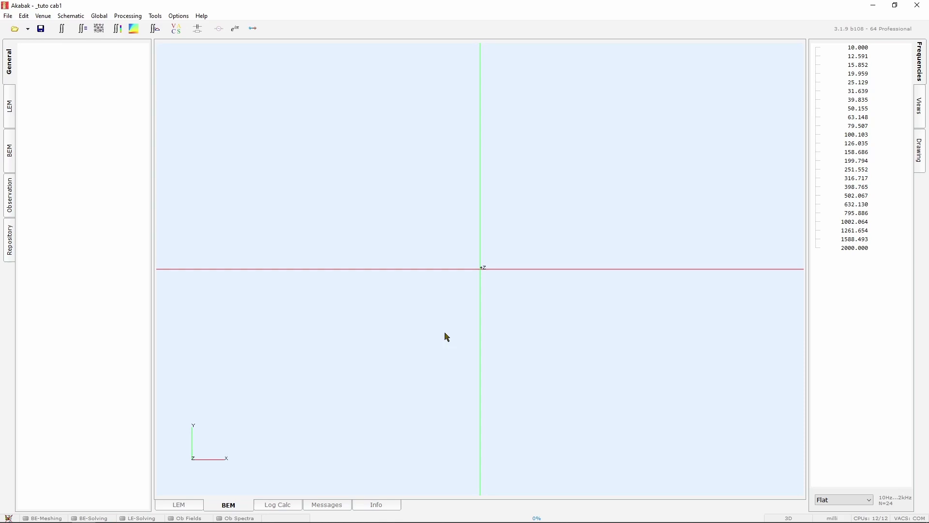
mouse_move(446, 336)
mouse_down()
mouse_move(356, 394)
mouse_move(339, 424)
mouse_up()
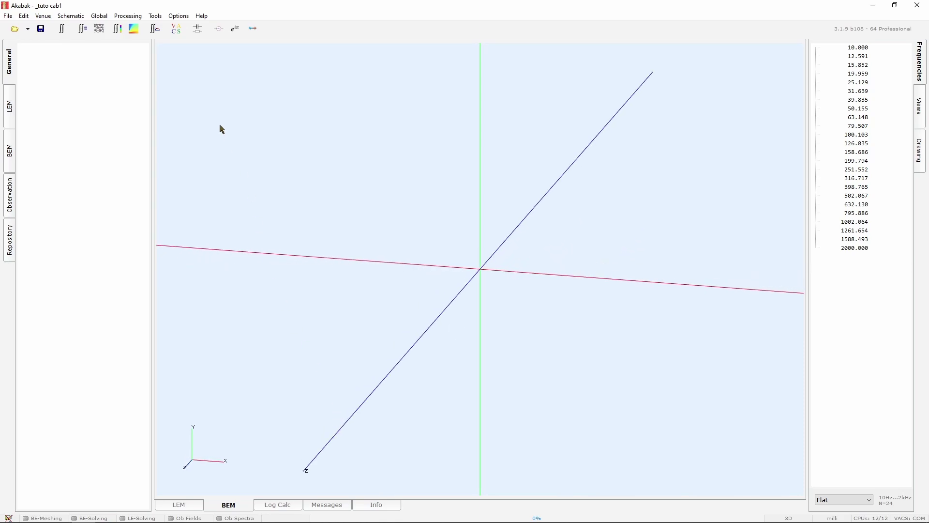
click(198, 28)
click(748, 67)
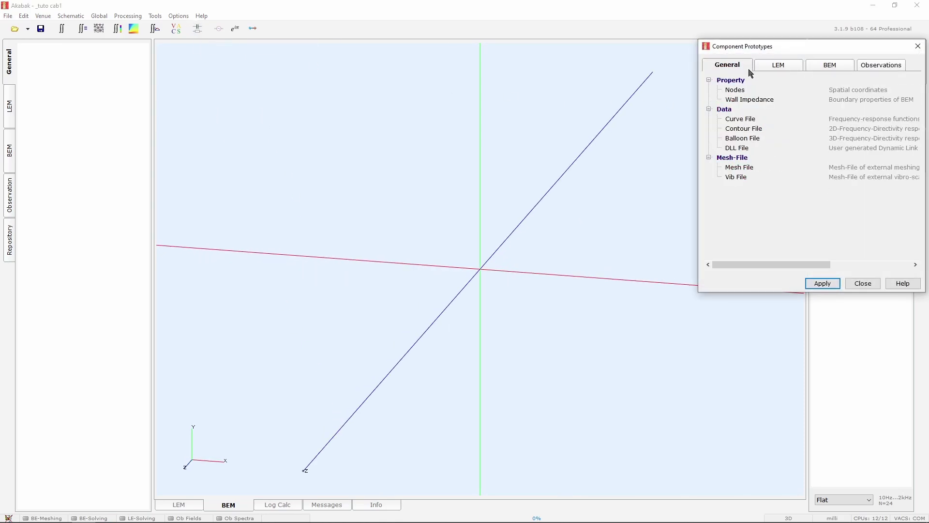
double_click(735, 90)
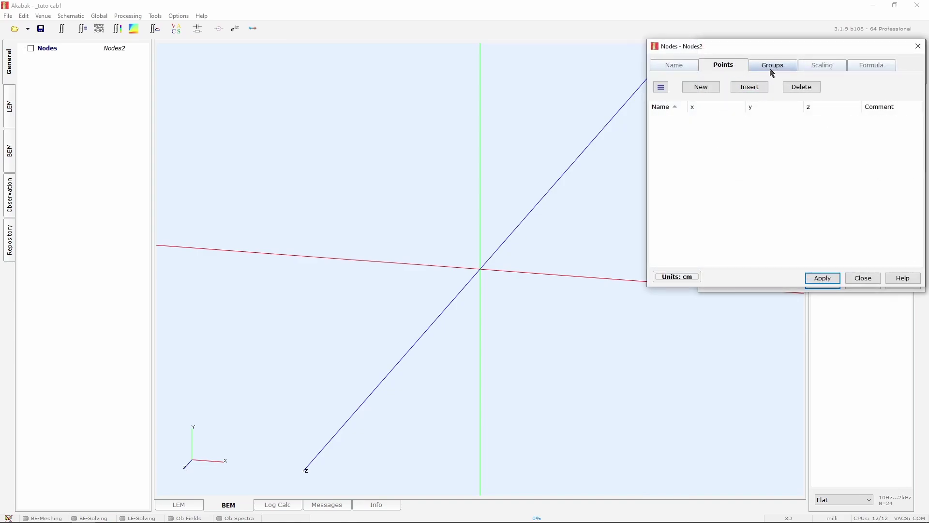
- Add node 1001 at the origin and node 1002 at z = 100 cm, and display them in 3D
click(710, 87)
click(762, 119)
click(805, 121)
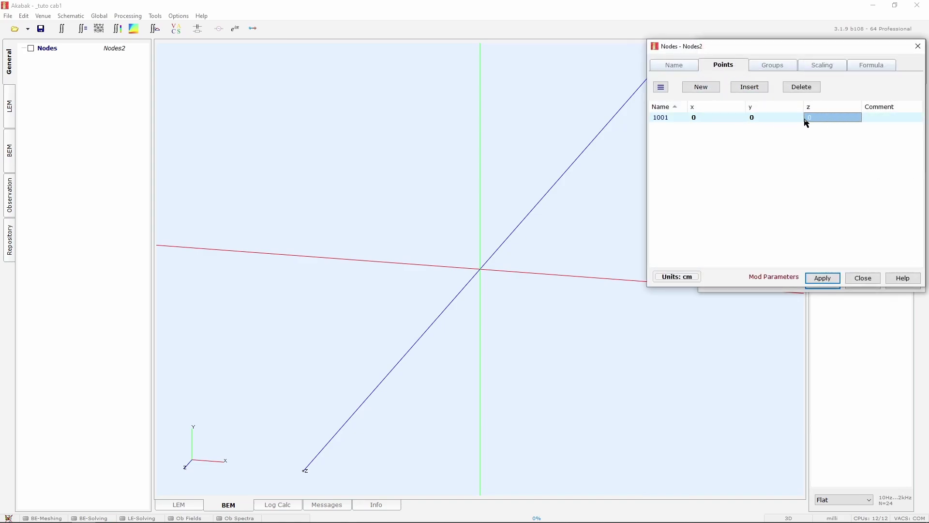
click(710, 87)
click(818, 130)
text(100)
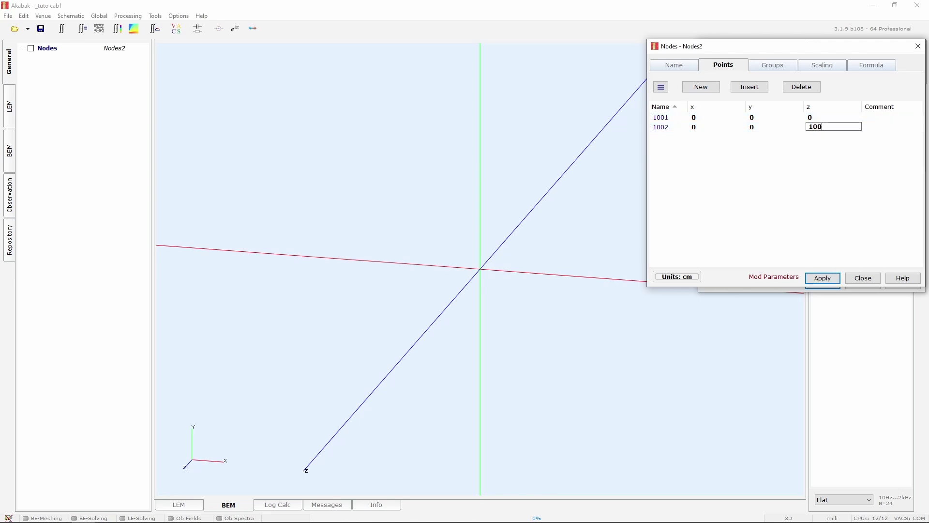
key(Return)
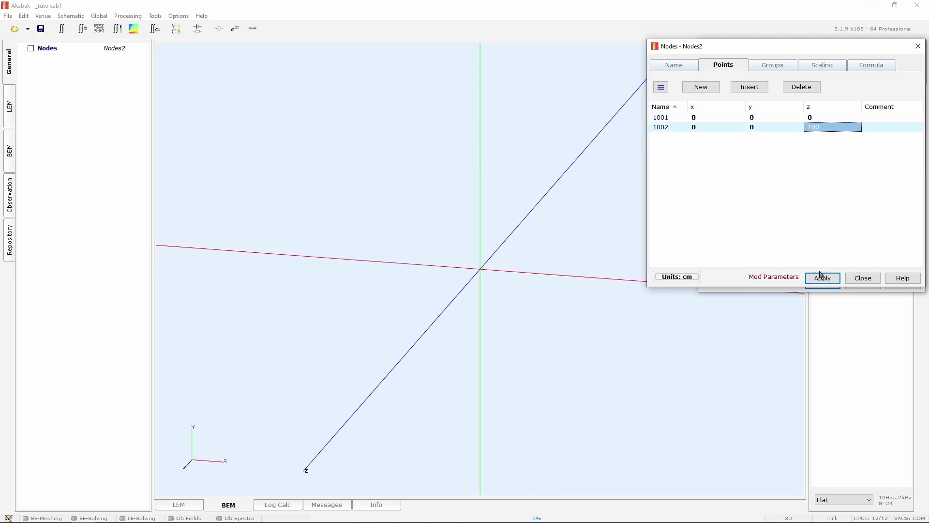
click(823, 278)
click(31, 48)
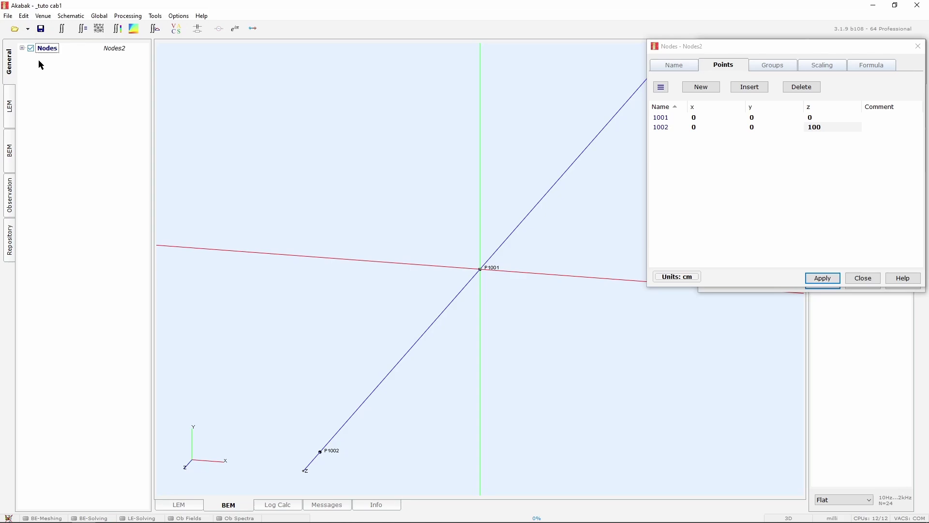
drag(298, 323, 295, 361)
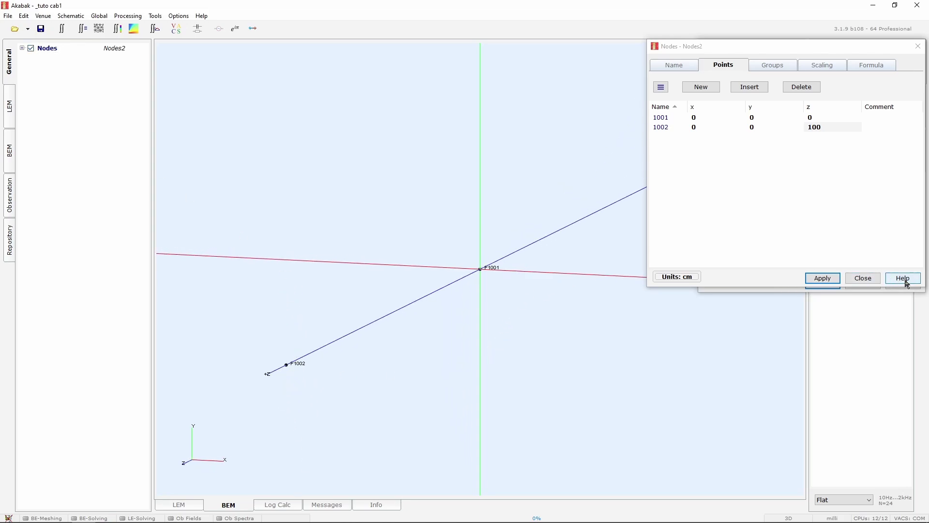
click(863, 279)
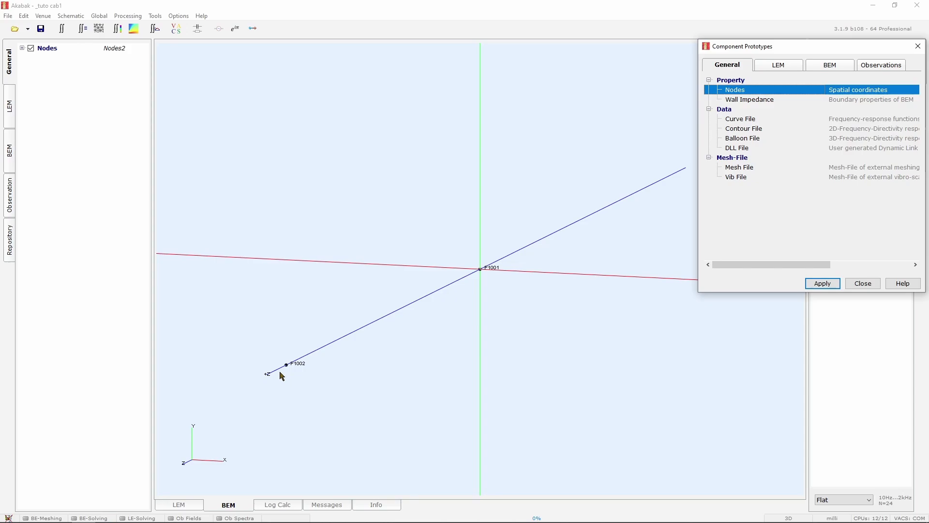
- Add BEM subdomain Subdomain2 from the prototypes and apply the Exterior setting
click(7, 167)
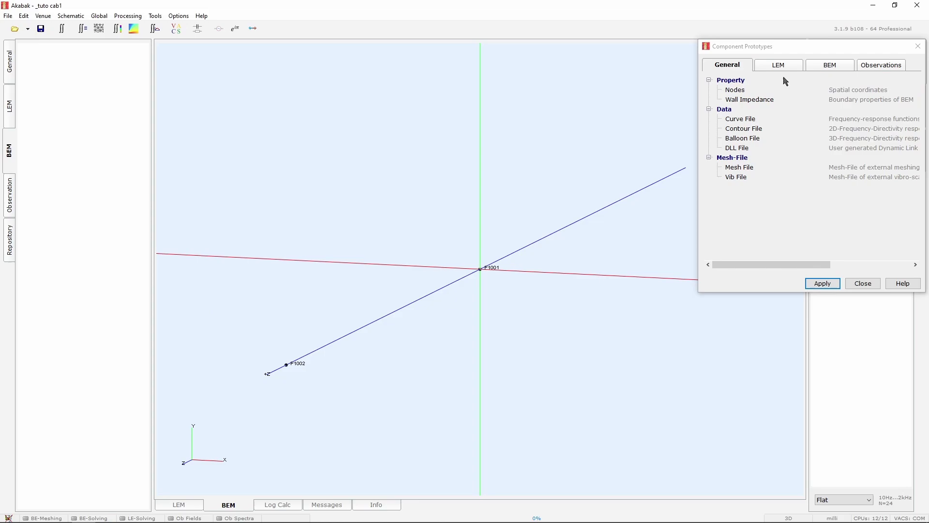
click(819, 71)
double_click(756, 92)
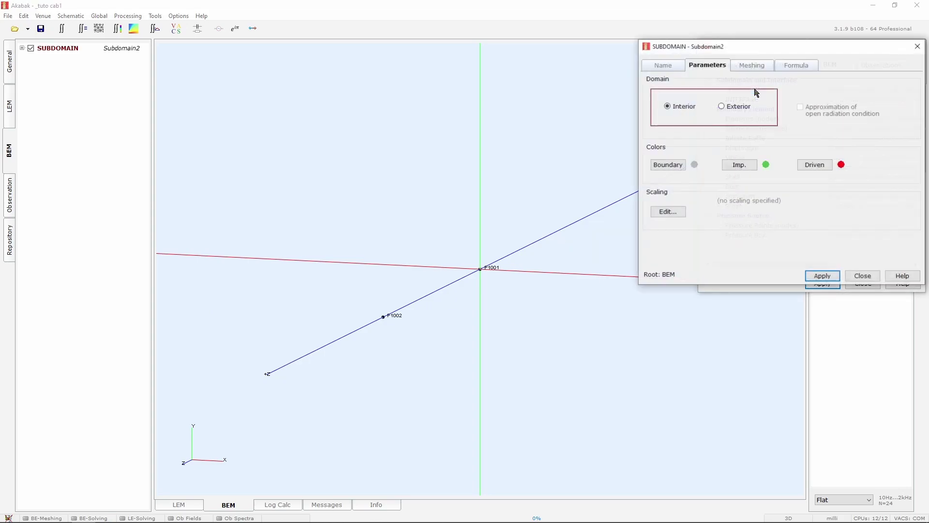
click(723, 106)
click(822, 276)
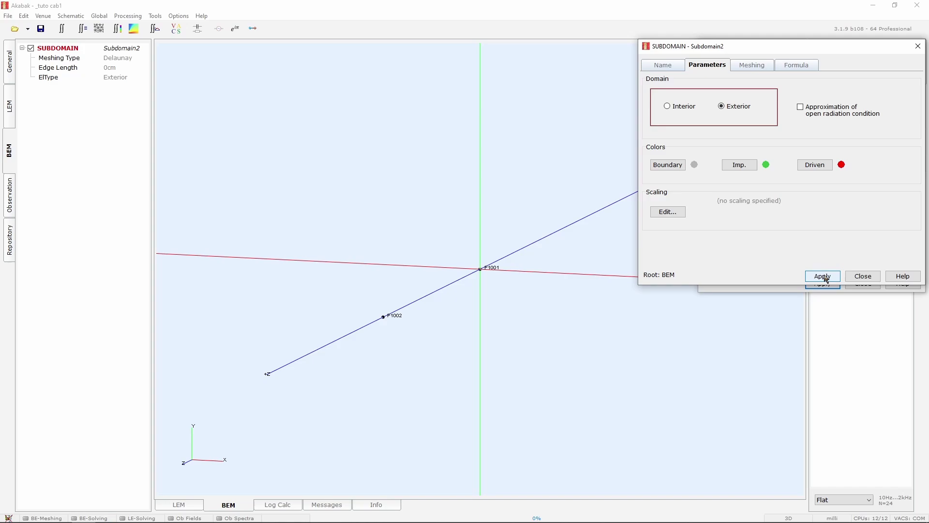
click(854, 277)
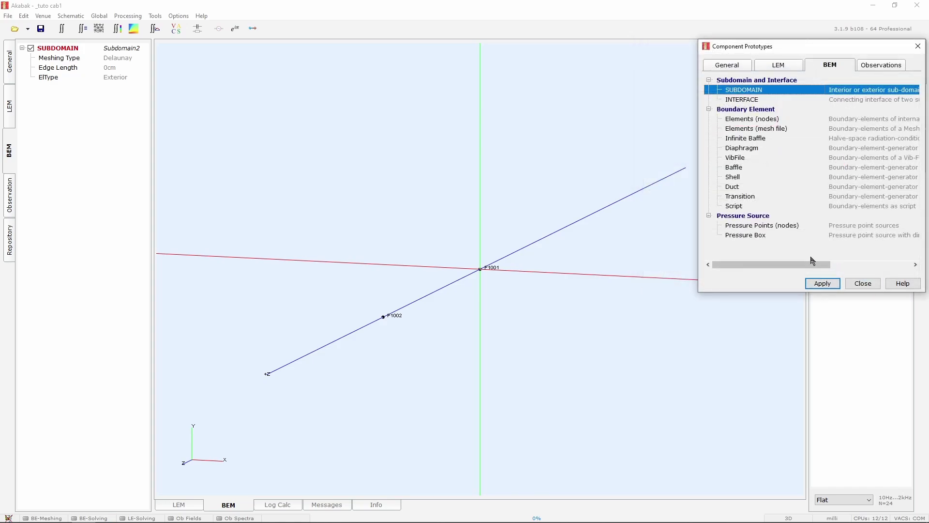
- Add pressure point source PSource2 driving node 1001 with weight 1 and no delay
double_click(756, 227)
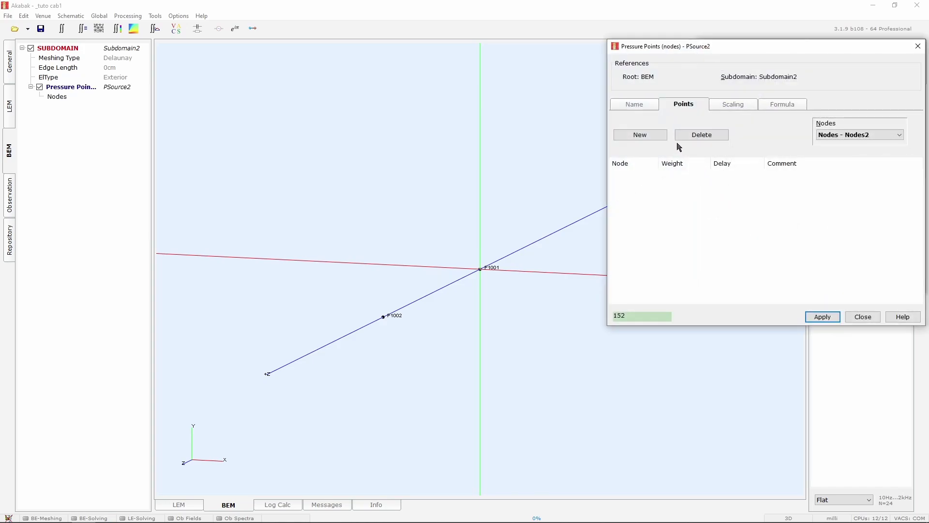
click(656, 134)
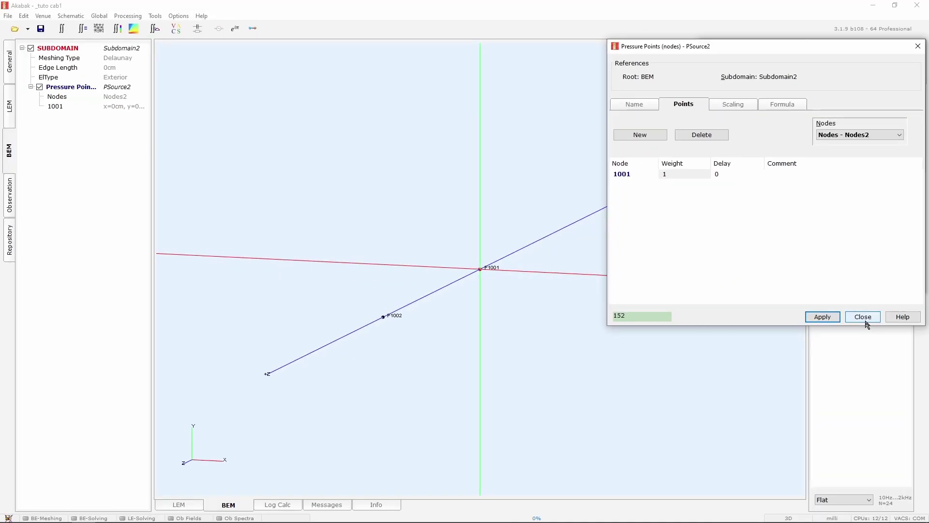
click(866, 321)
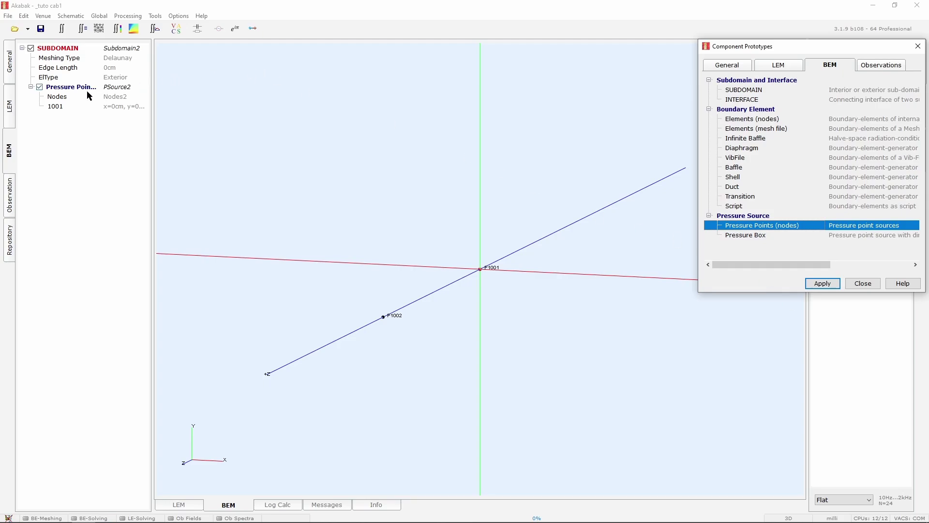
click(398, 316)
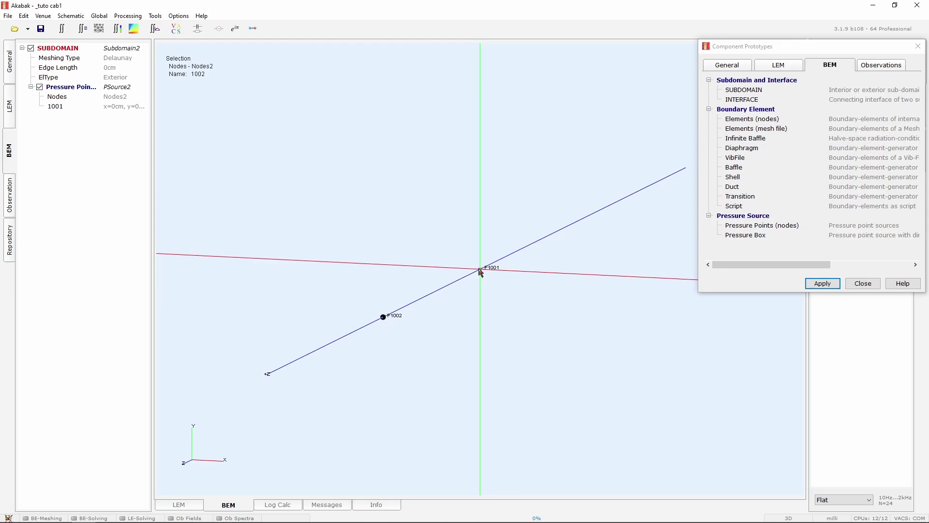
scroll(482, 272, down, 1)
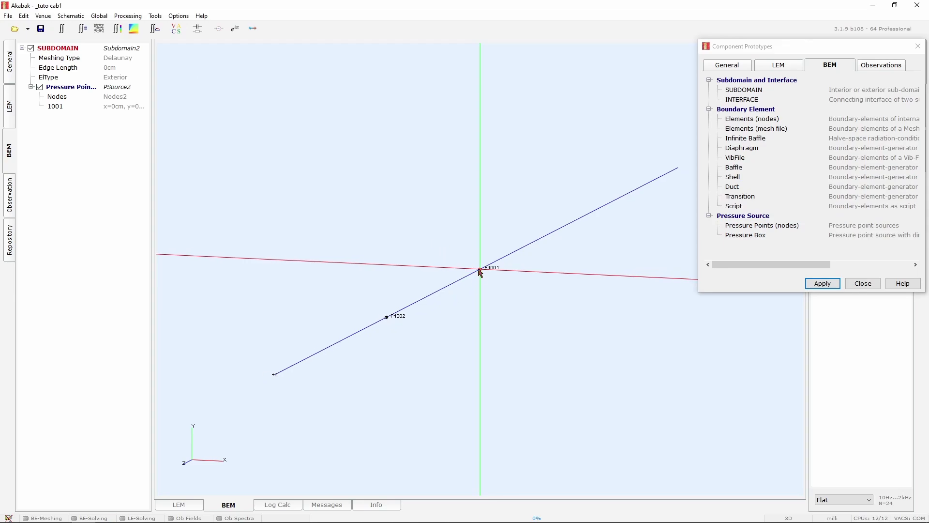
scroll(354, 249, up, 1)
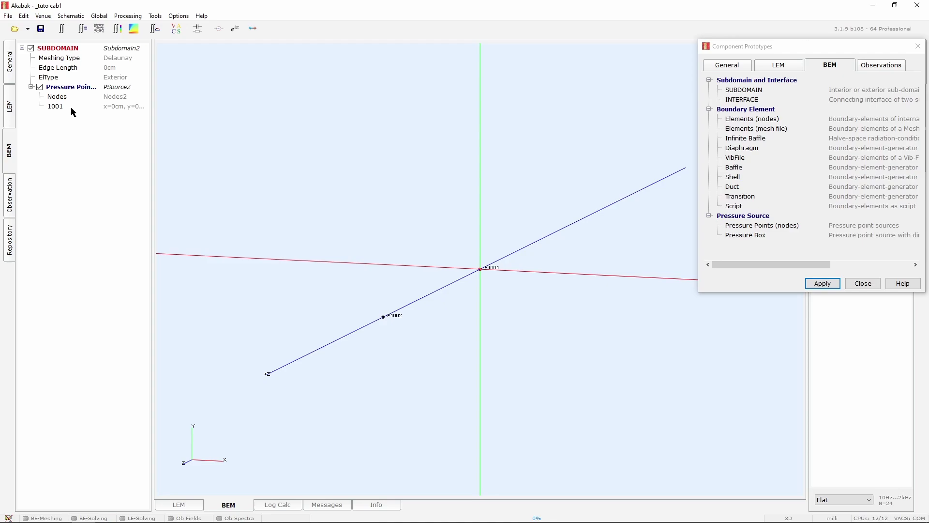
click(23, 52)
click(30, 86)
click(40, 88)
- Add pressure box PBox2 from the BEM prototypes and orbit the view around it
click(62, 89)
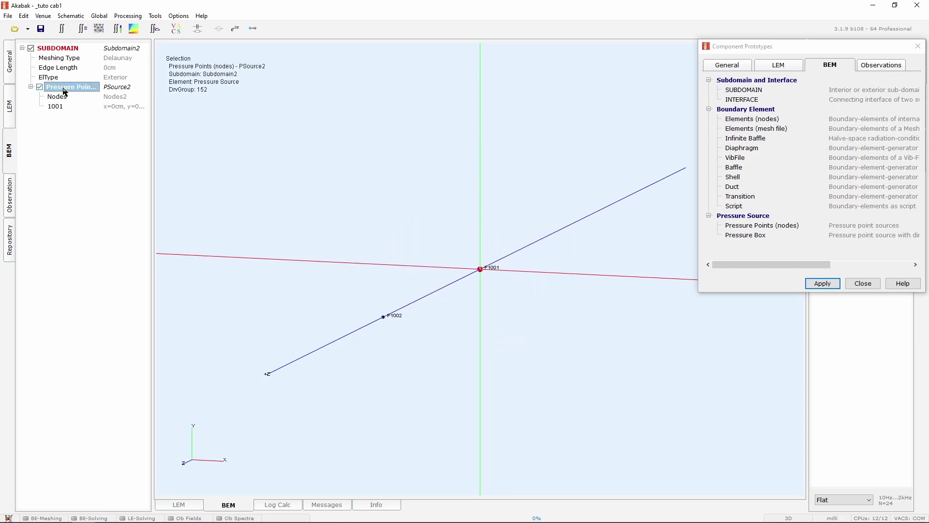
click(15, 71)
click(9, 153)
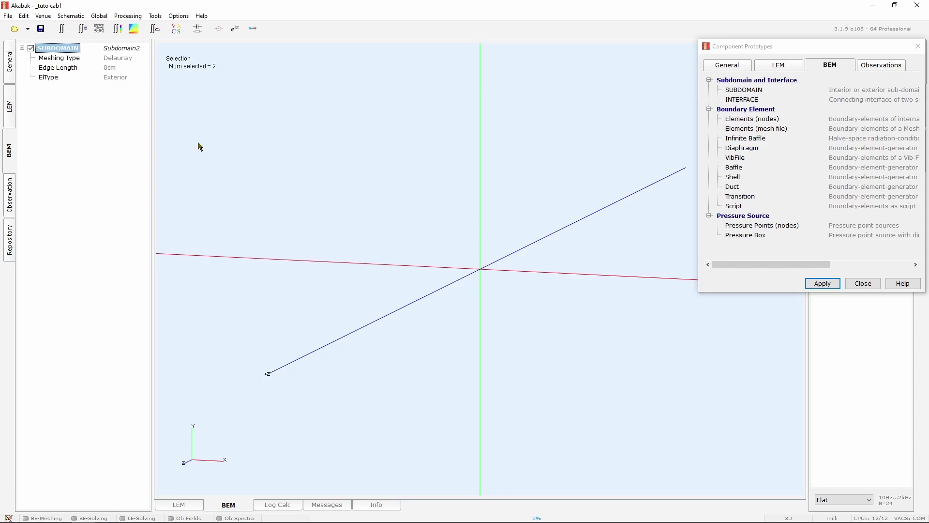
click(760, 238)
double_click(758, 235)
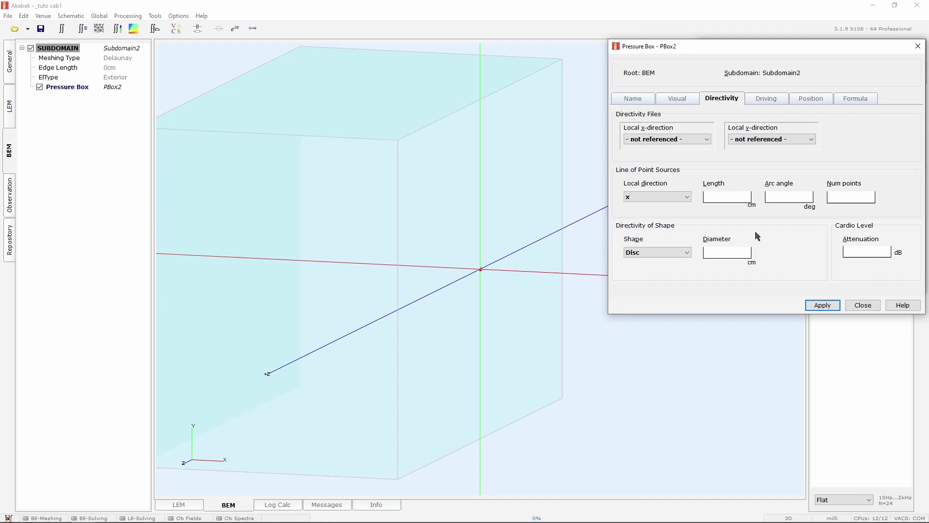
scroll(458, 206, down, 2)
drag(498, 248, 415, 280)
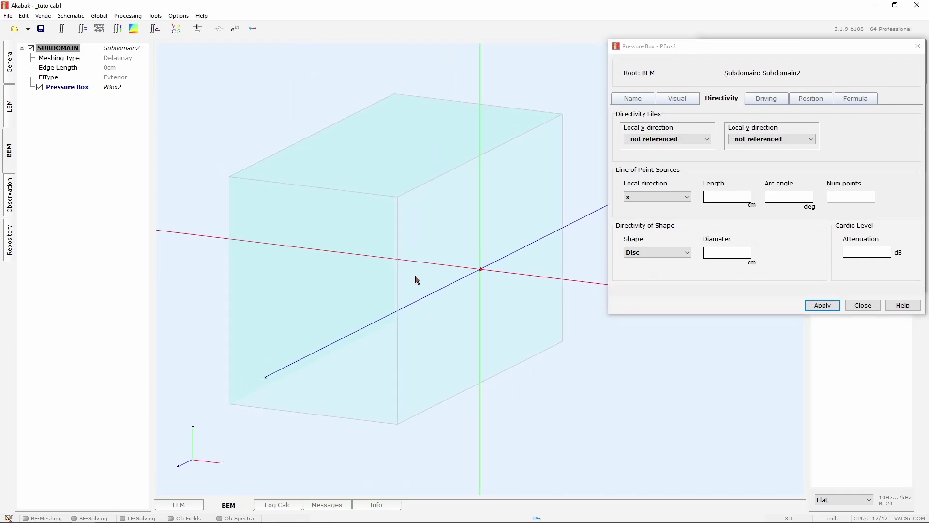
mouse_move(511, 312)
mouse_down()
mouse_move(783, 274)
mouse_move(354, 349)
mouse_up()
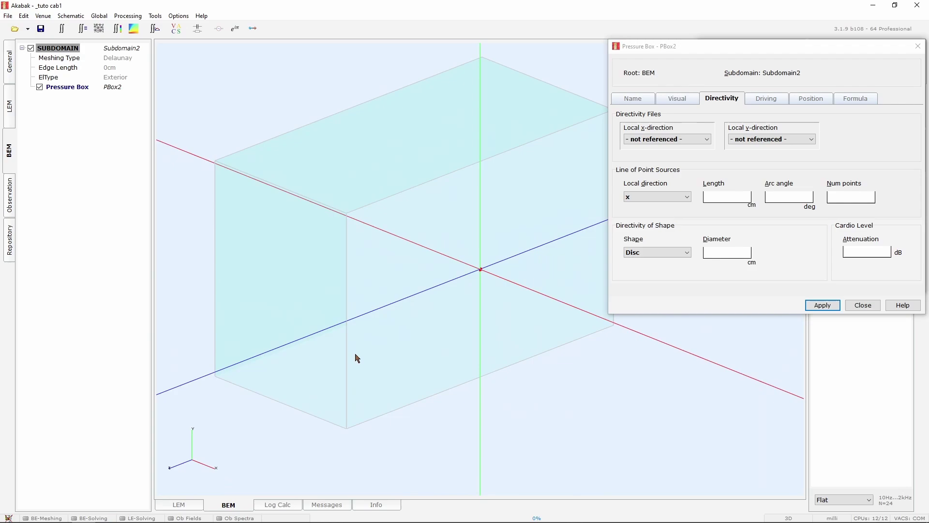
scroll(387, 326, up, 1)
scroll(403, 324, up, 2)
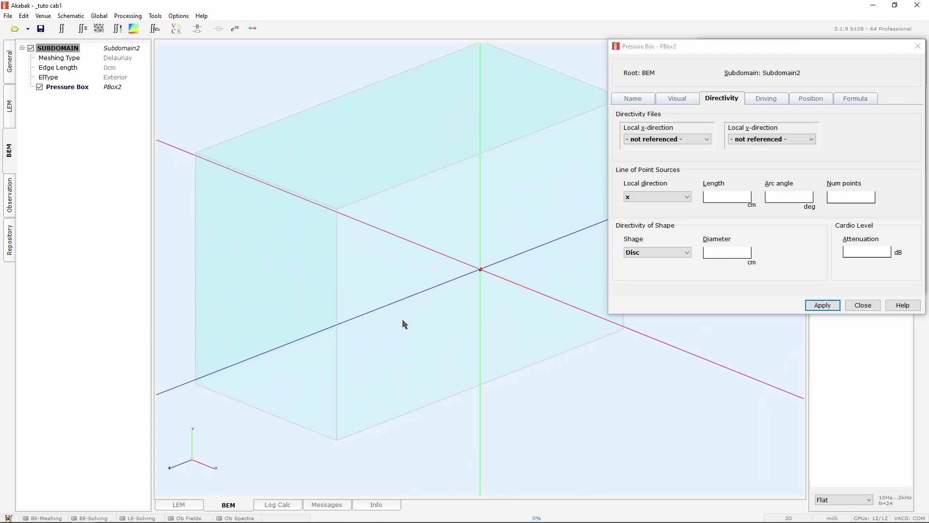
scroll(407, 318, up, 1)
drag(407, 317, 554, 316)
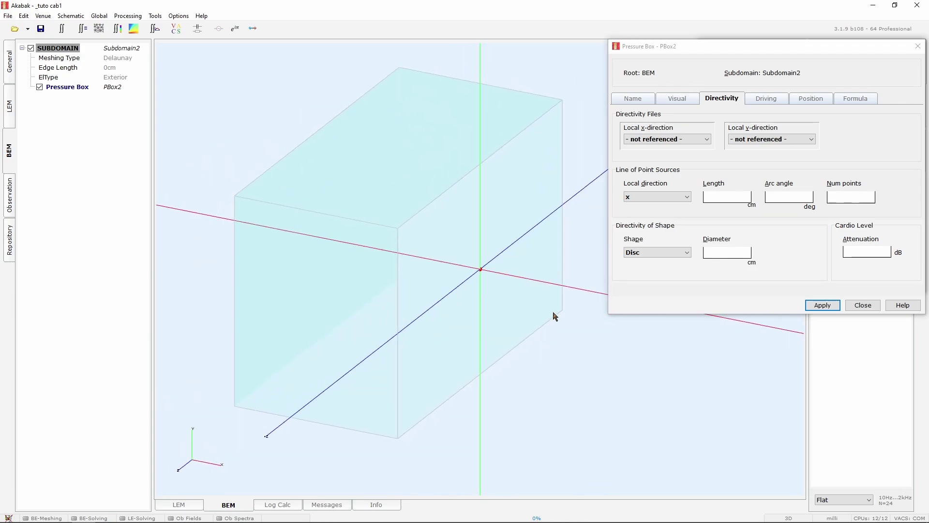
- Orient pressure box PBox2 along z after briefly trying y
click(821, 105)
click(775, 156)
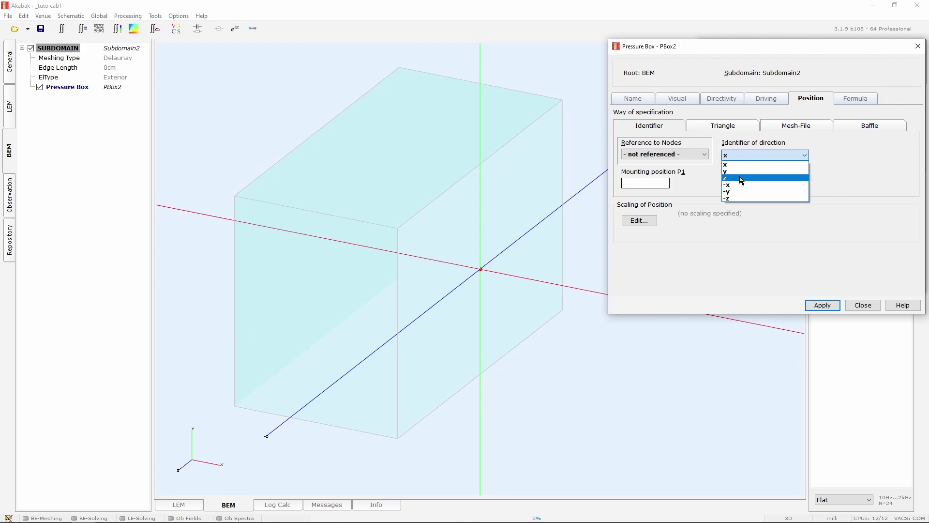
click(739, 172)
click(820, 305)
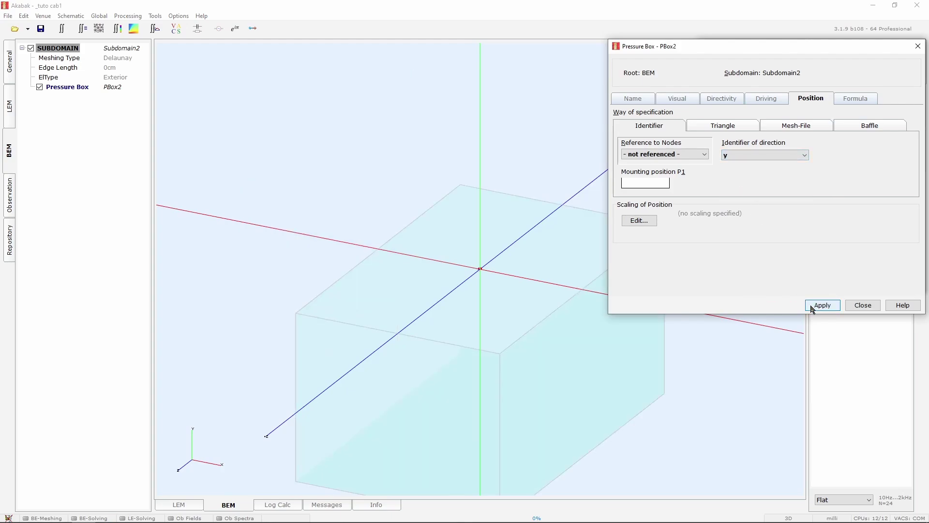
click(734, 156)
click(731, 179)
click(822, 305)
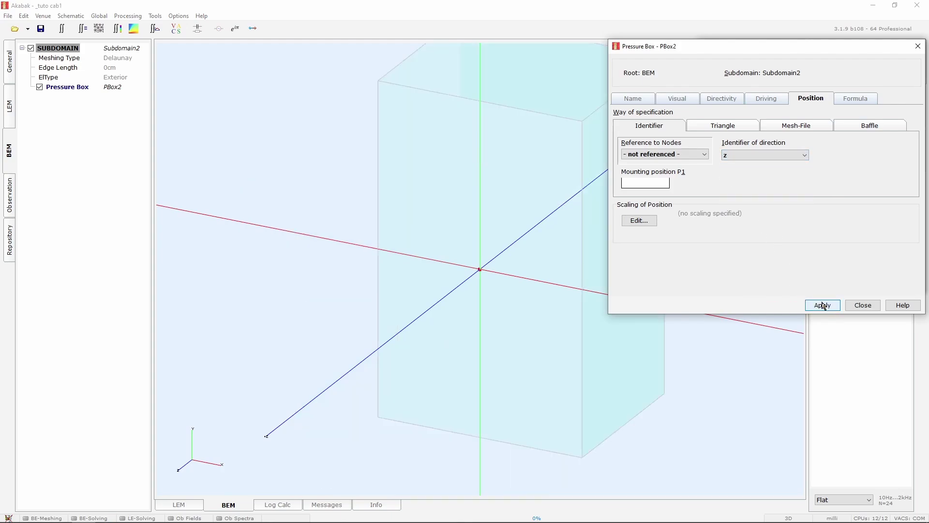
- Set PBox2's visual width to 30 cm and height to 20 cm
click(688, 105)
double_click(647, 156)
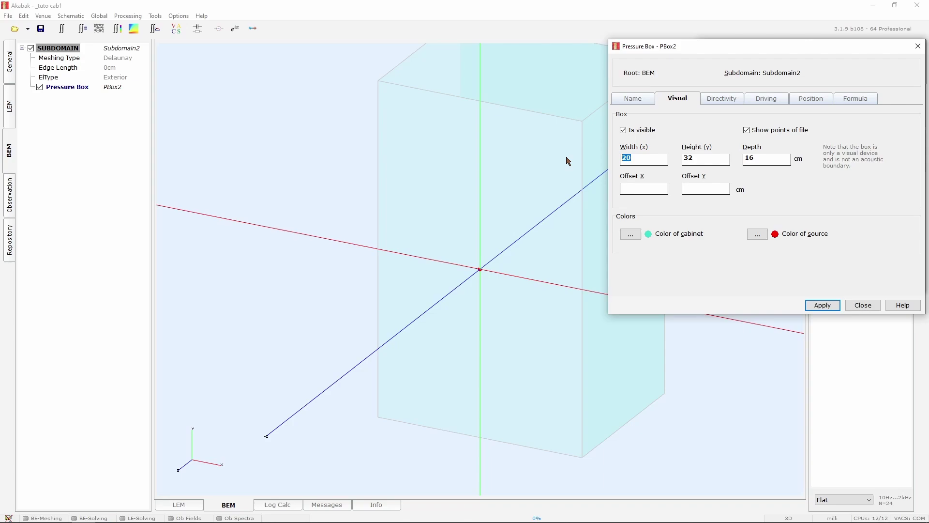
text(30)
key(Return)
double_click(687, 158)
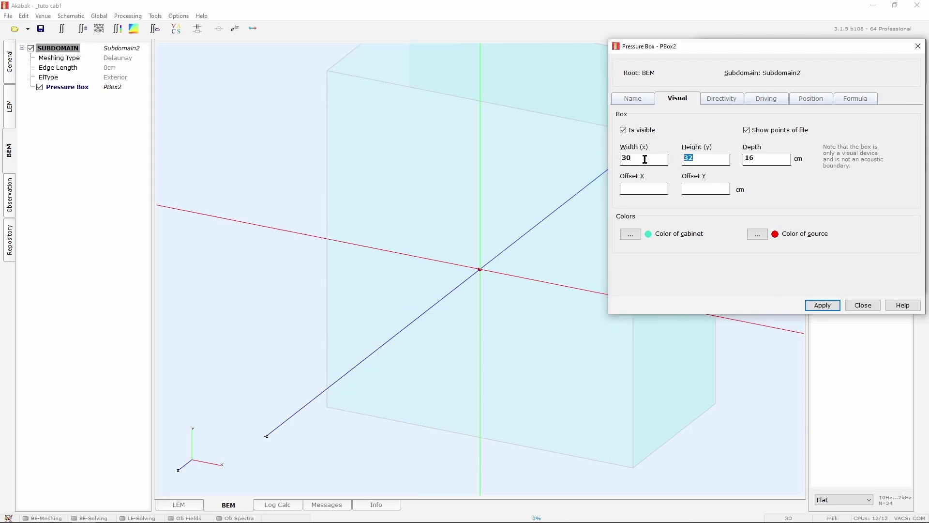
text(20)
click(822, 305)
- Give PBox2 a rectangular directivity shape with a 10 cm height
click(728, 103)
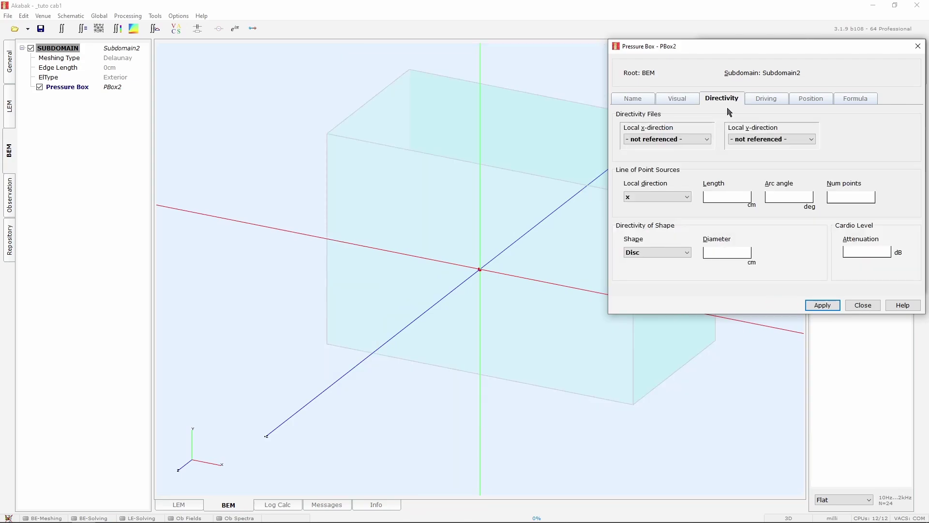
scroll(684, 254, down, 1)
text(23)
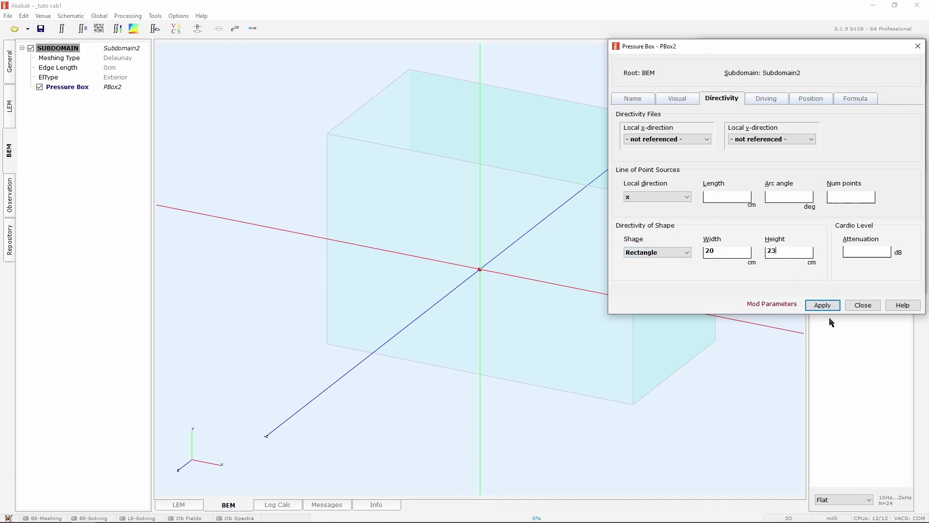
click(823, 305)
double_click(772, 251)
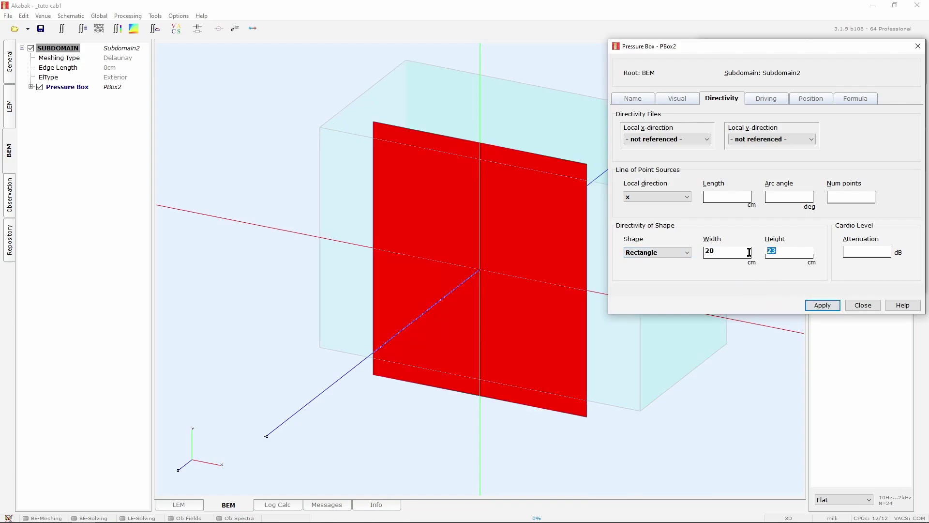
text(10)
key(Return)
- Try Ellipse and Disc directivity shapes, then settle on Rectangle
click(686, 251)
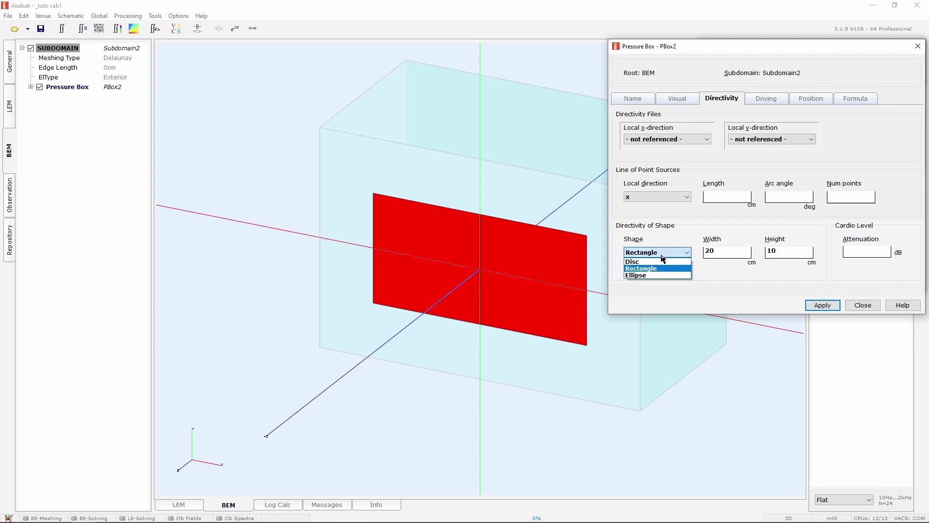
click(643, 278)
click(810, 307)
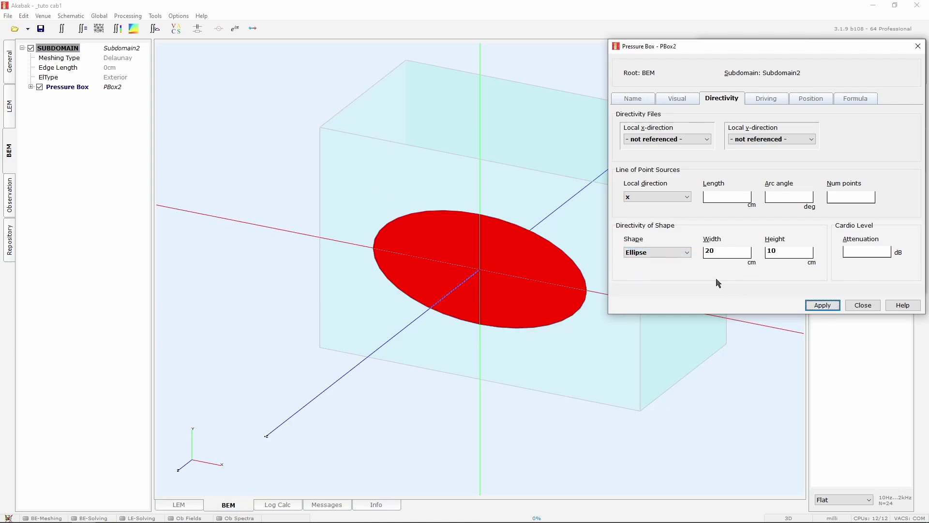
click(686, 252)
click(646, 265)
click(812, 307)
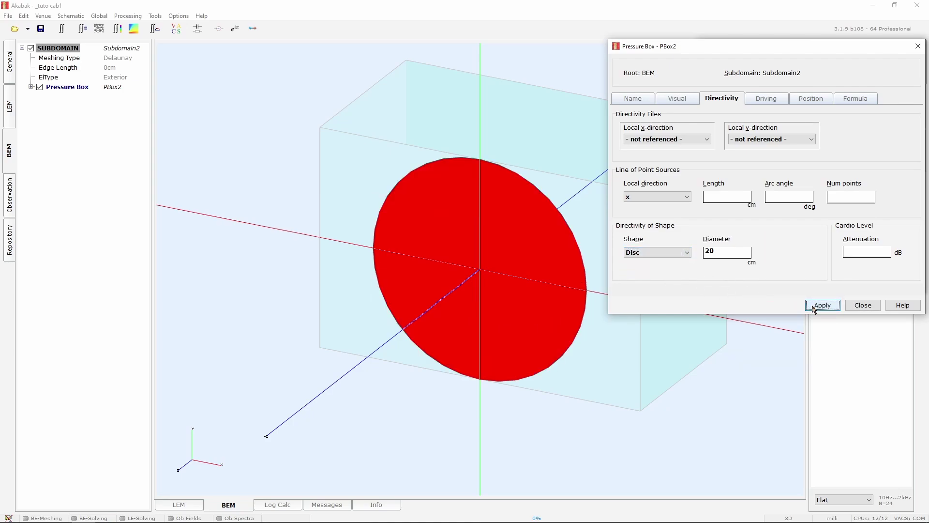
click(683, 252)
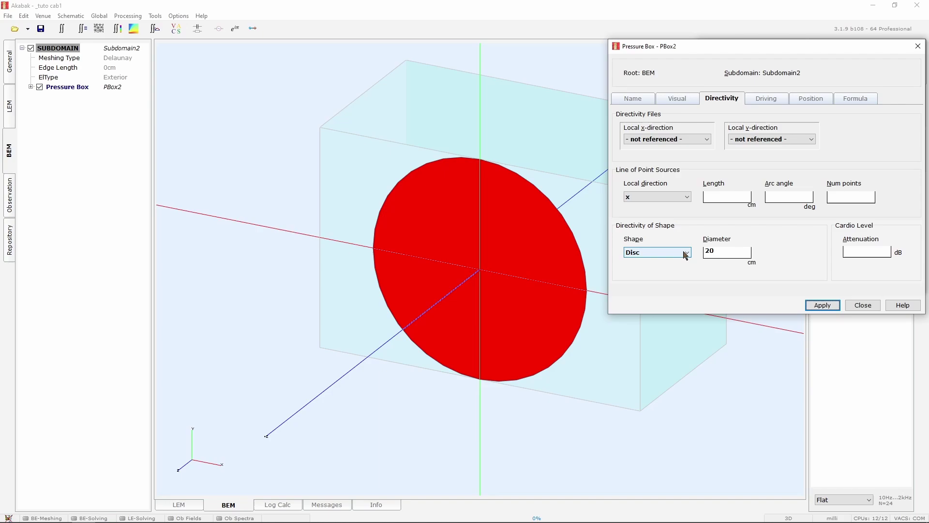
click(669, 267)
click(829, 306)
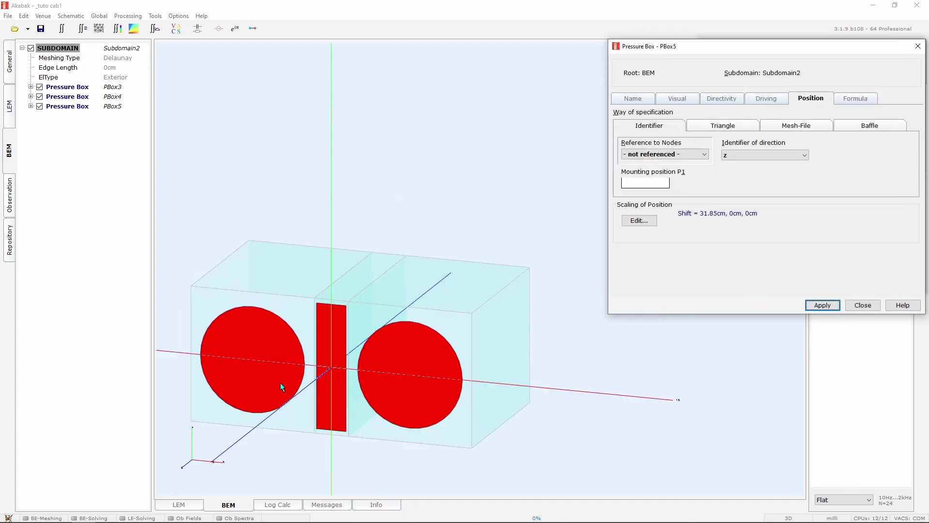
- Orbit the scene to inspect the speaker1, reflex and speaker2 pressure point sources
mouse_move(413, 449)
mouse_down()
mouse_move(641, 457)
mouse_move(358, 443)
mouse_up()
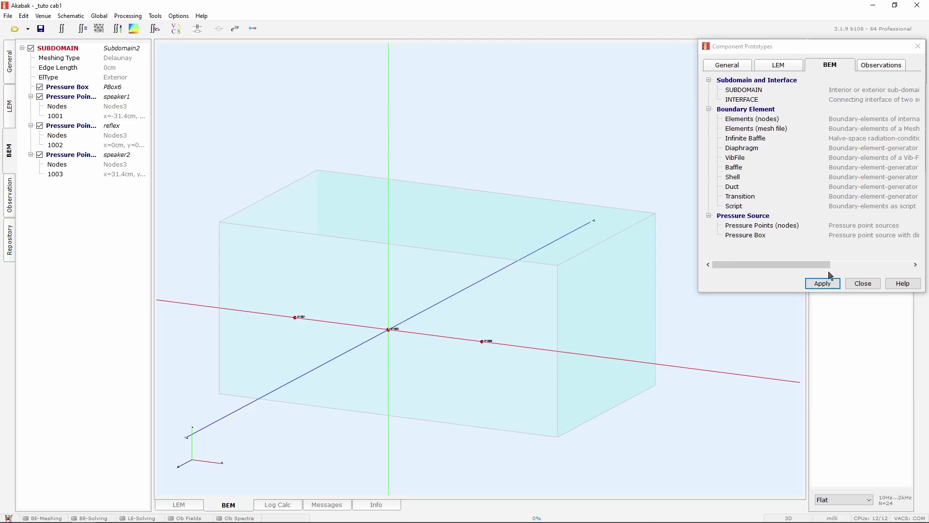
- Return to the lumped-element circuit and move Rad1 up onto the top wire
click(862, 283)
click(190, 505)
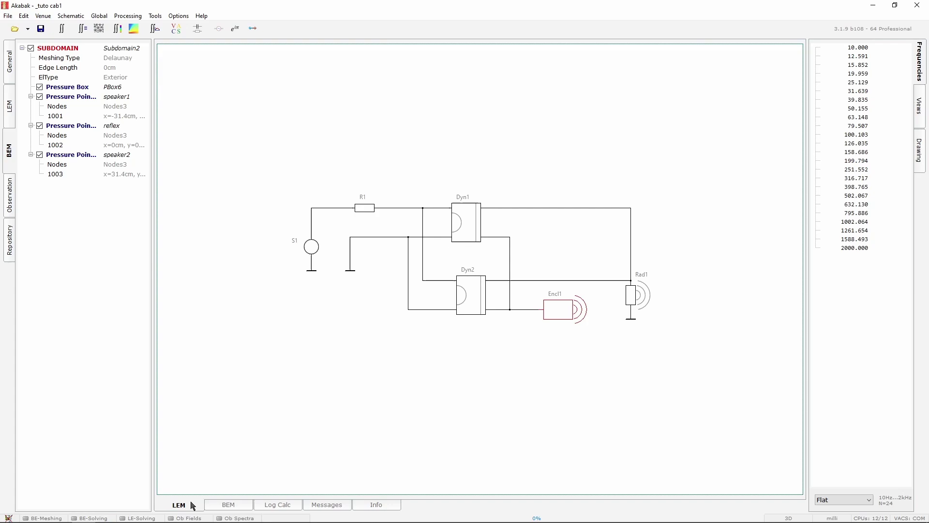
click(9, 122)
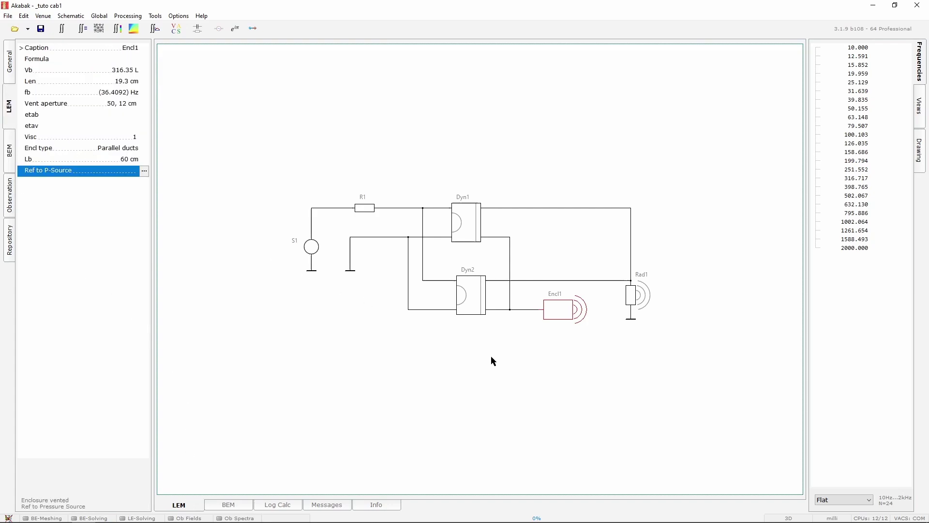
click(633, 308)
drag(633, 287, 633, 233)
- Add acoustic radiator Rad2 beneath Rad1 and wire it to Dyn2
double_click(656, 305)
click(710, 177)
click(739, 255)
click(822, 283)
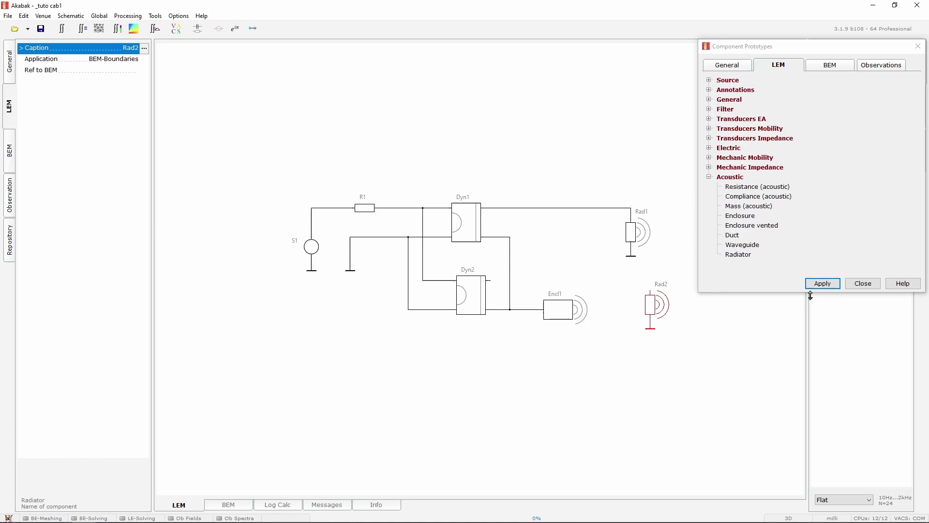
drag(655, 305, 633, 305)
drag(487, 280, 631, 280)
click(671, 222)
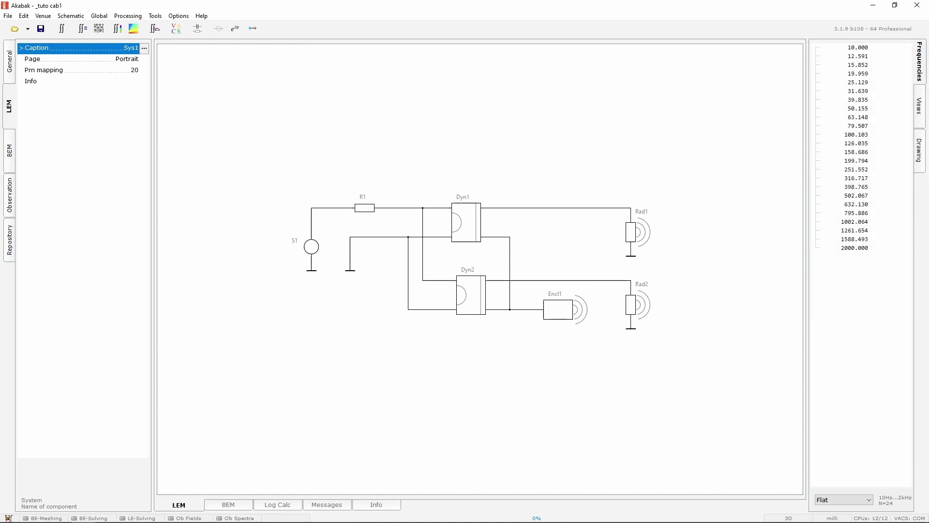
- Make Rad1 a lumped element referencing driver Dyn1 and the speaker1 pressure points
click(633, 240)
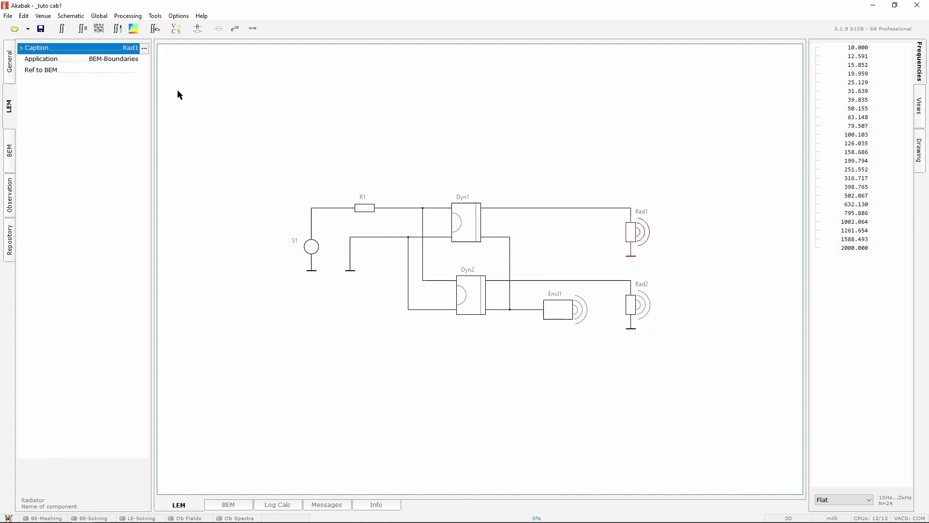
click(141, 59)
click(106, 87)
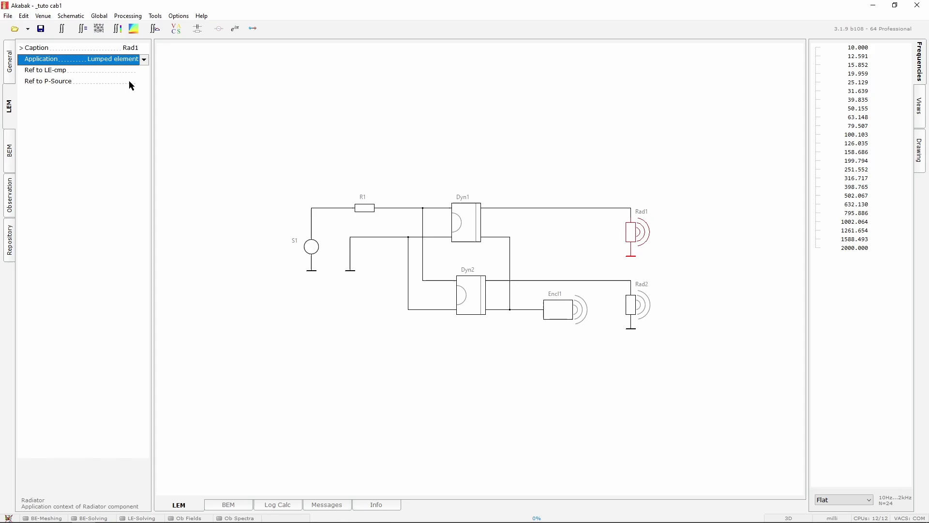
click(145, 72)
click(144, 70)
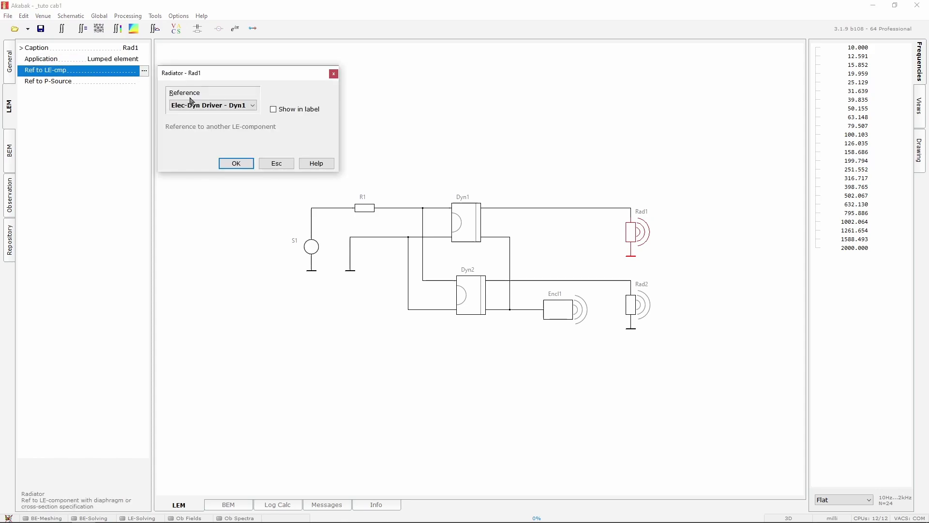
click(240, 165)
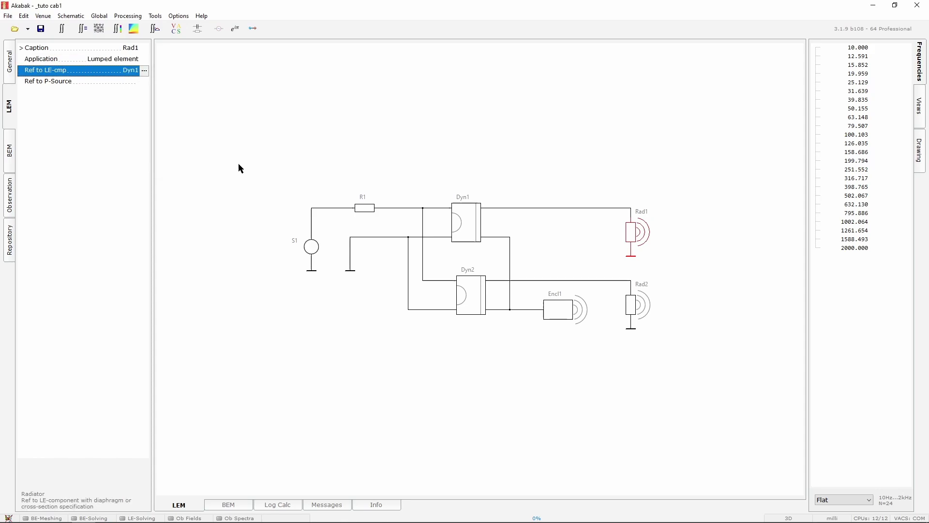
click(146, 83)
click(194, 116)
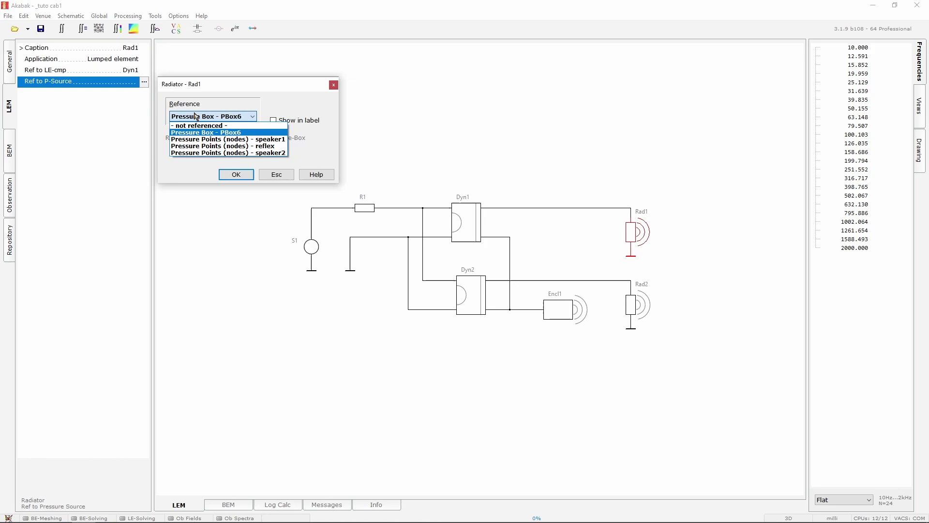
click(213, 140)
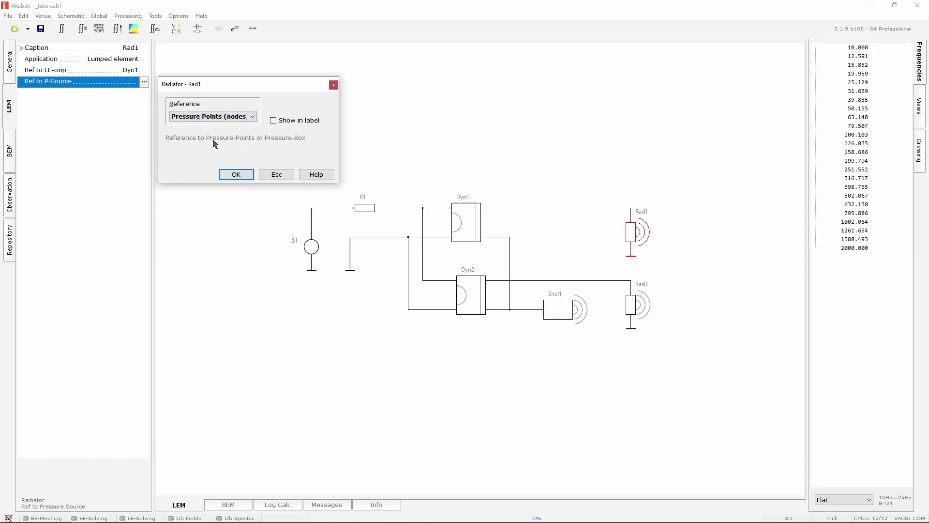
click(242, 177)
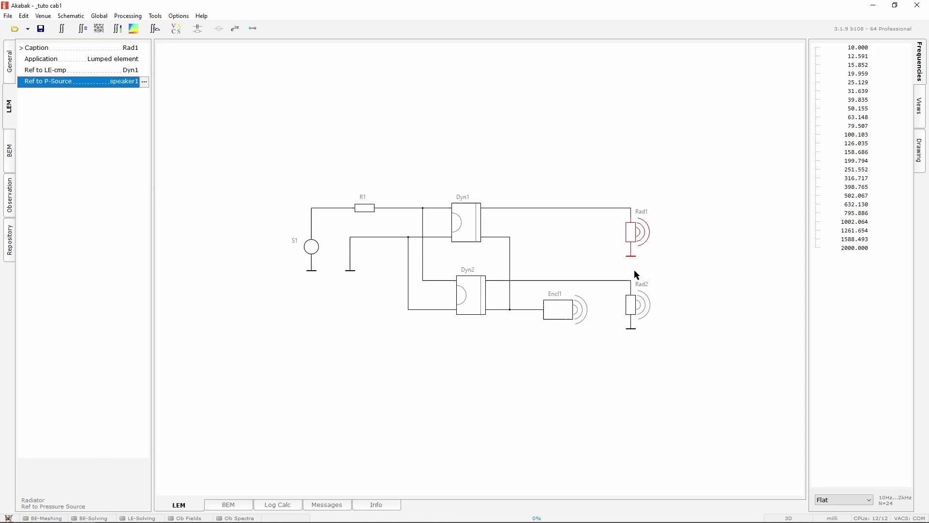
- Point vented enclosure Encl1's pressure source reference to the reflex pressure points
click(580, 314)
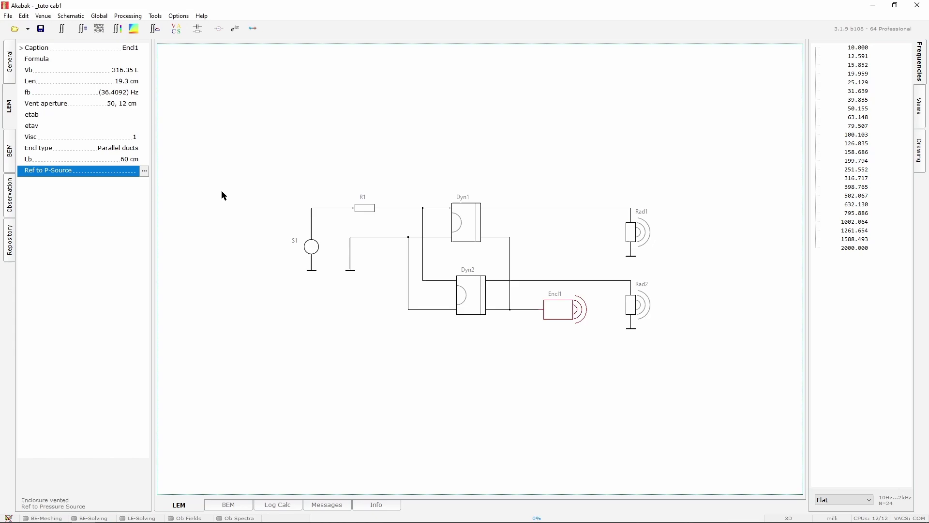
click(144, 171)
click(199, 206)
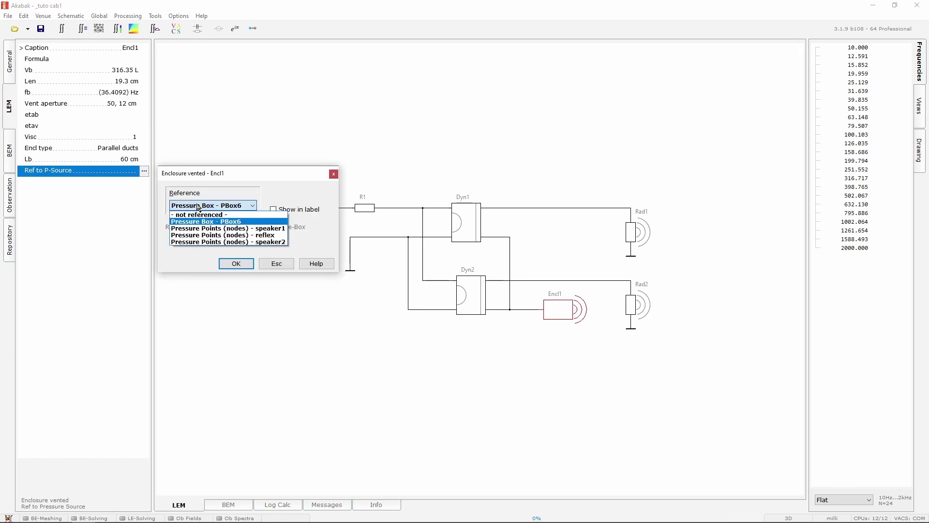
click(246, 237)
click(247, 264)
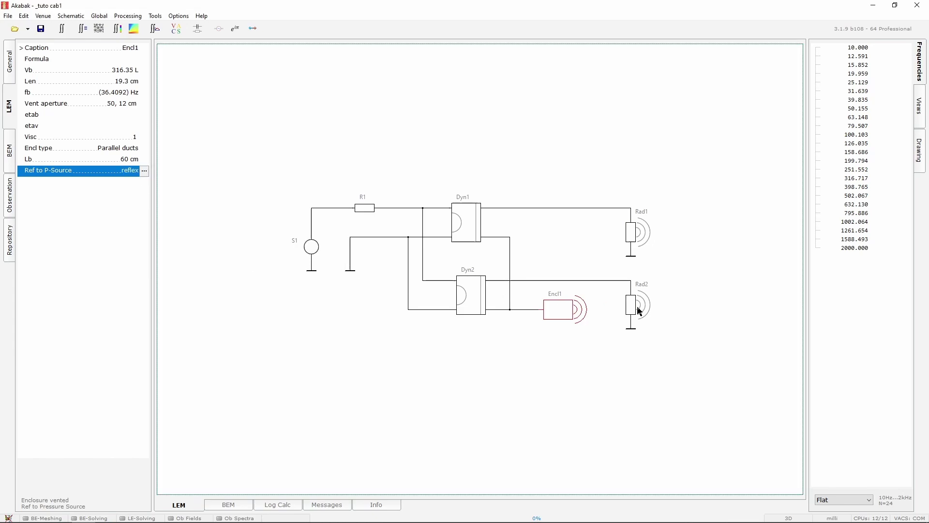
- Set radiator Rad2's driver reference to Dyn2
click(638, 311)
click(144, 59)
click(108, 91)
click(144, 71)
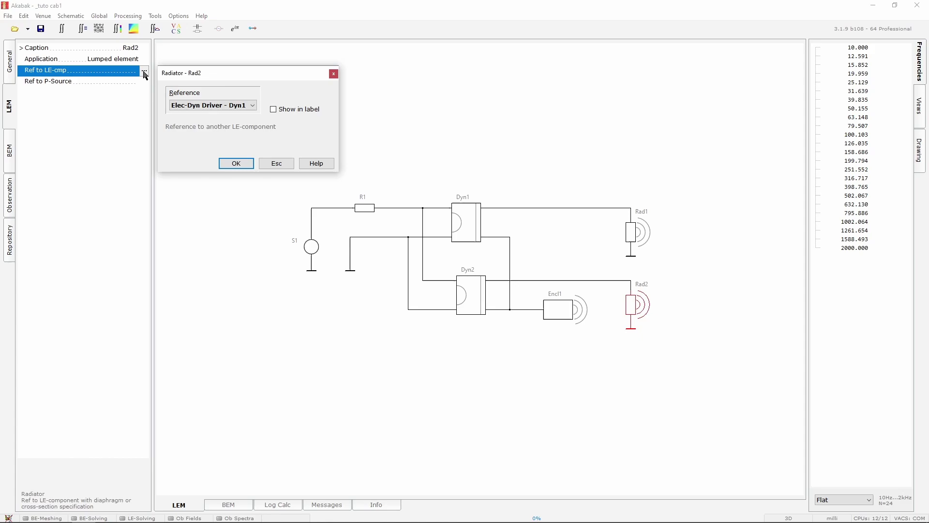
click(213, 105)
click(207, 122)
click(235, 163)
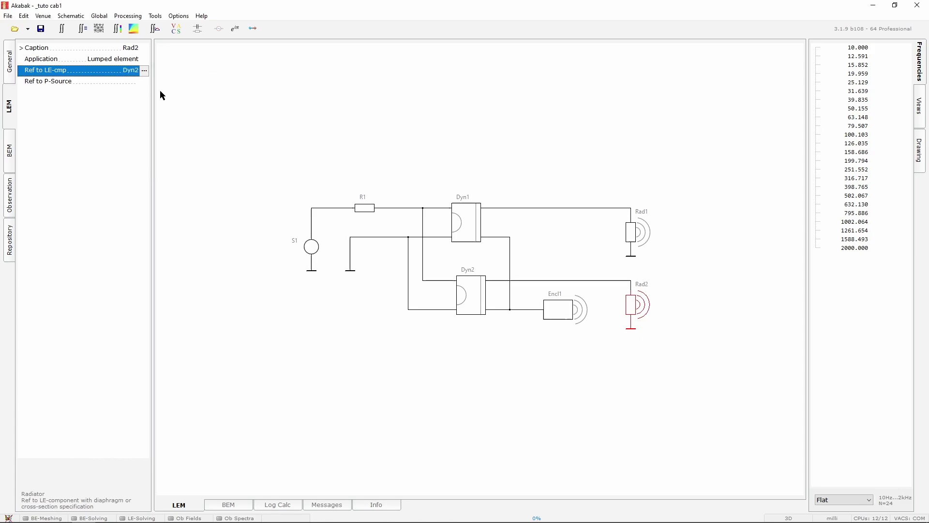
- Set Rad2's pressure source reference to the reflex pressure points
click(143, 81)
click(201, 116)
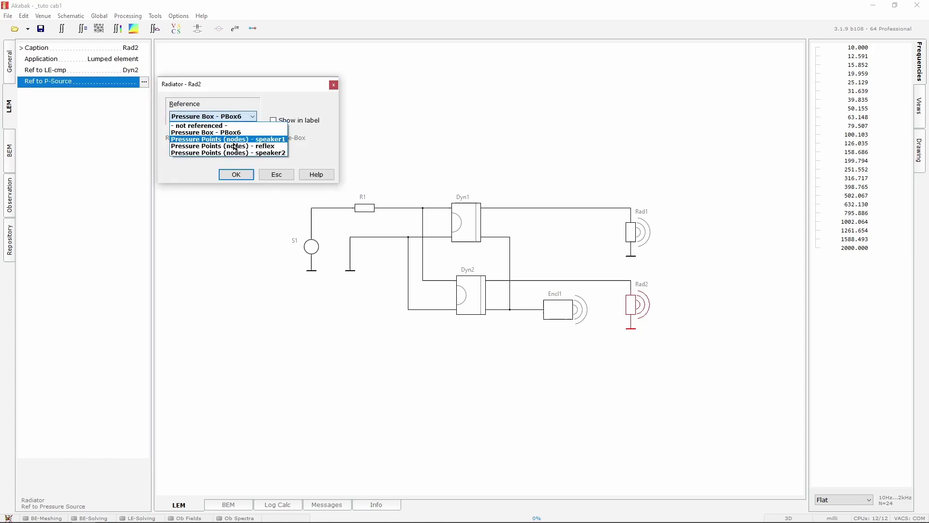
click(235, 146)
click(243, 176)
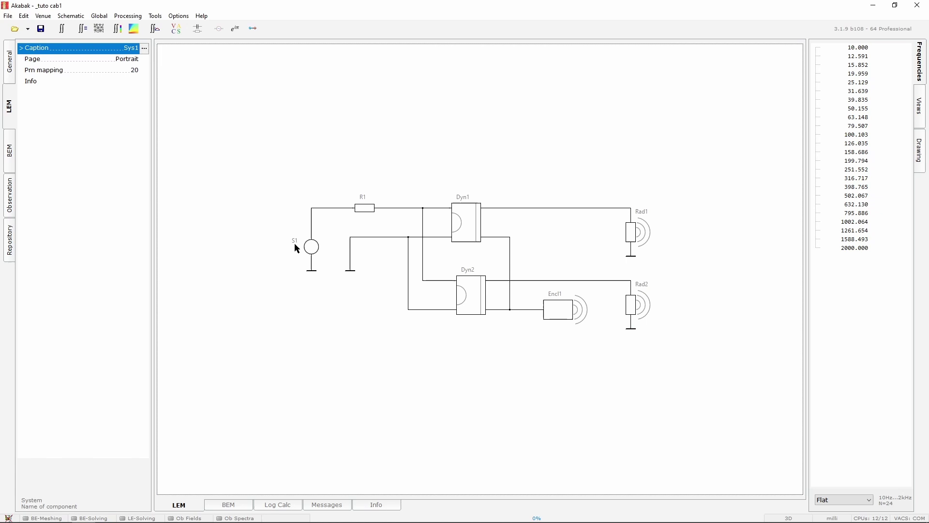
- Show the BEM model with its General and BEM component trees for Subdomain2
click(230, 505)
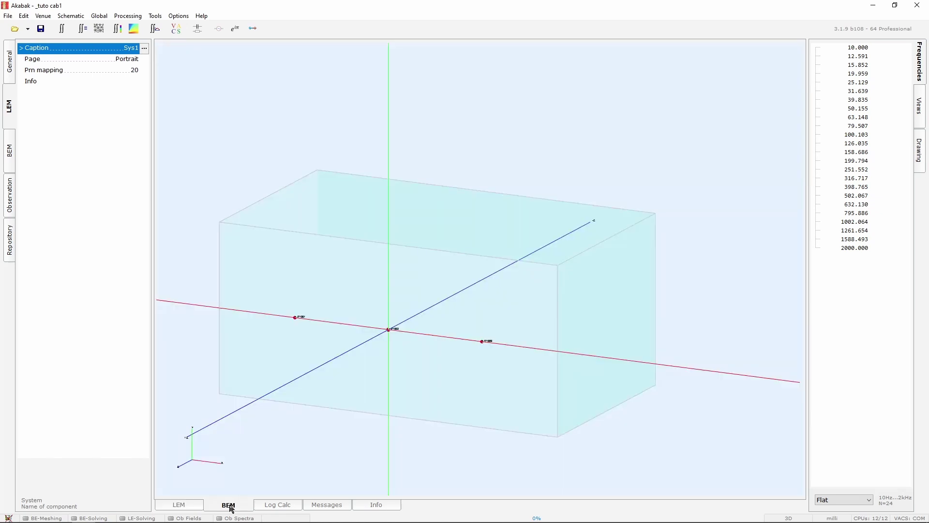
click(9, 82)
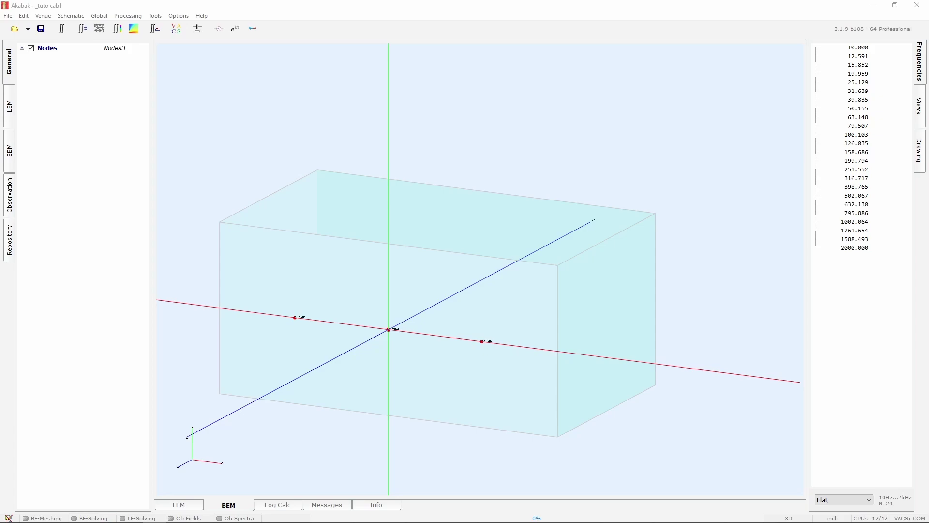
click(12, 157)
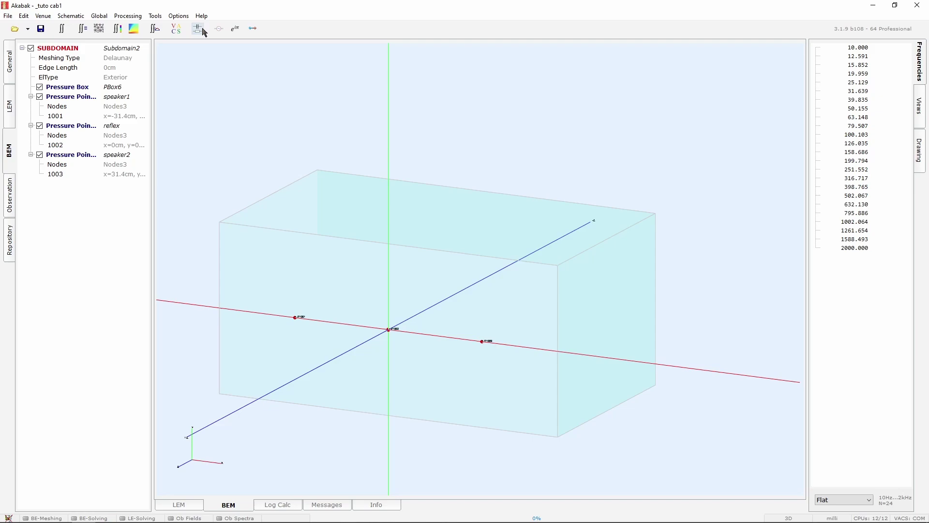
- Add infinite baffle IB2 from the BEM prototypes and orient it along y
click(198, 29)
click(843, 65)
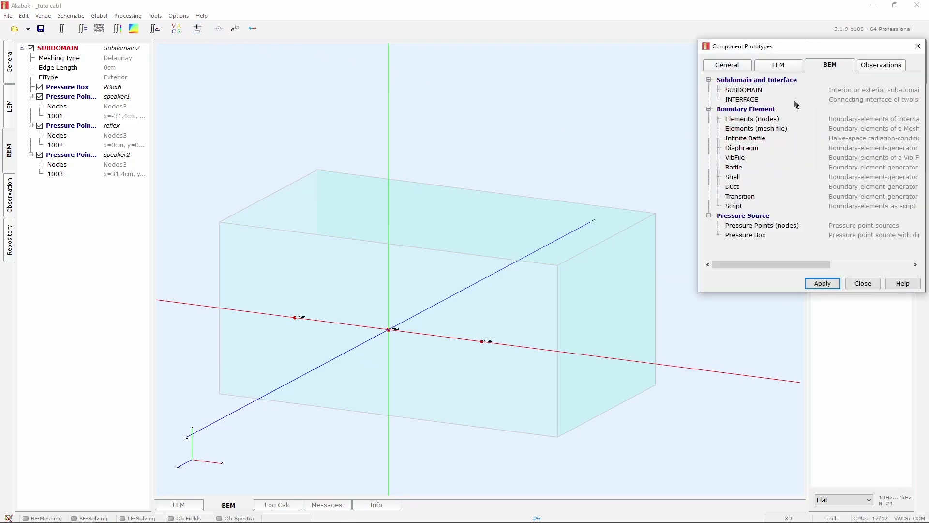
double_click(751, 141)
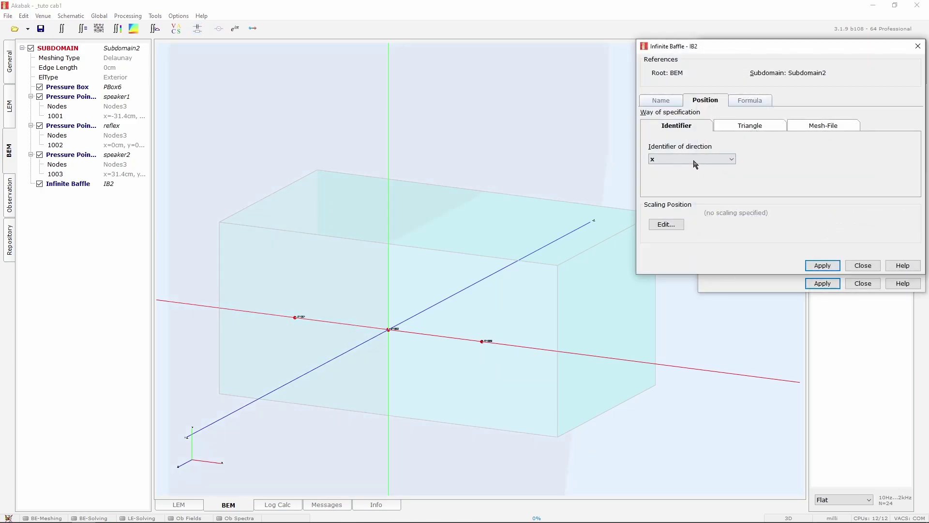
scroll(690, 159, down, 1)
scroll(689, 160, down, 1)
click(822, 265)
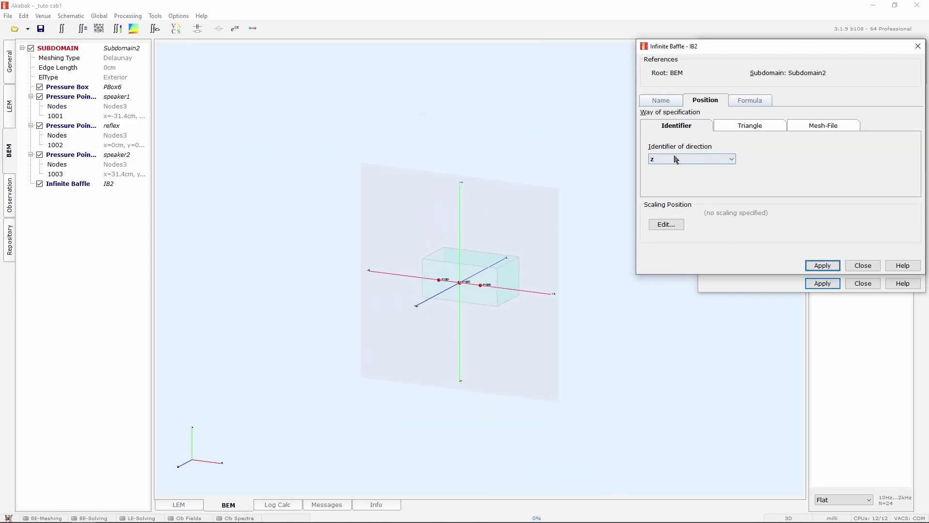
click(668, 158)
click(663, 175)
click(822, 266)
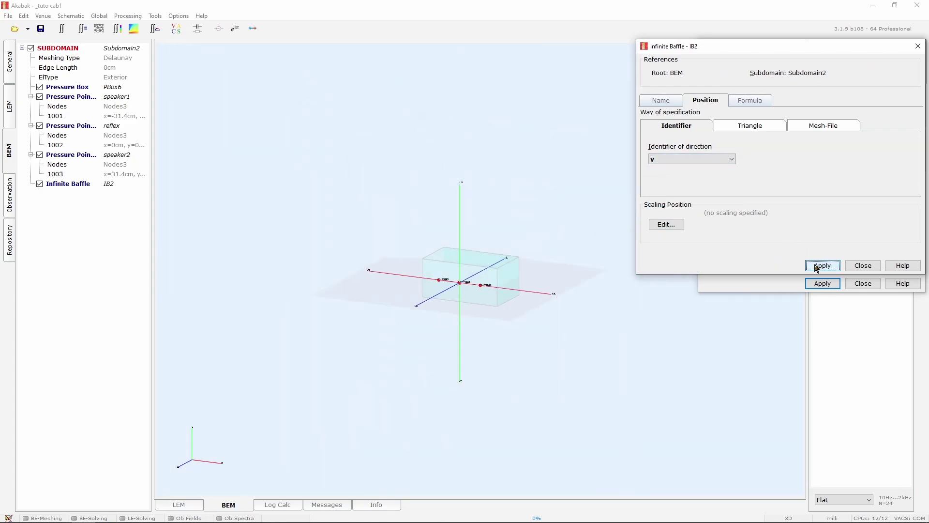
scroll(514, 302, up, 3)
scroll(514, 303, up, 1)
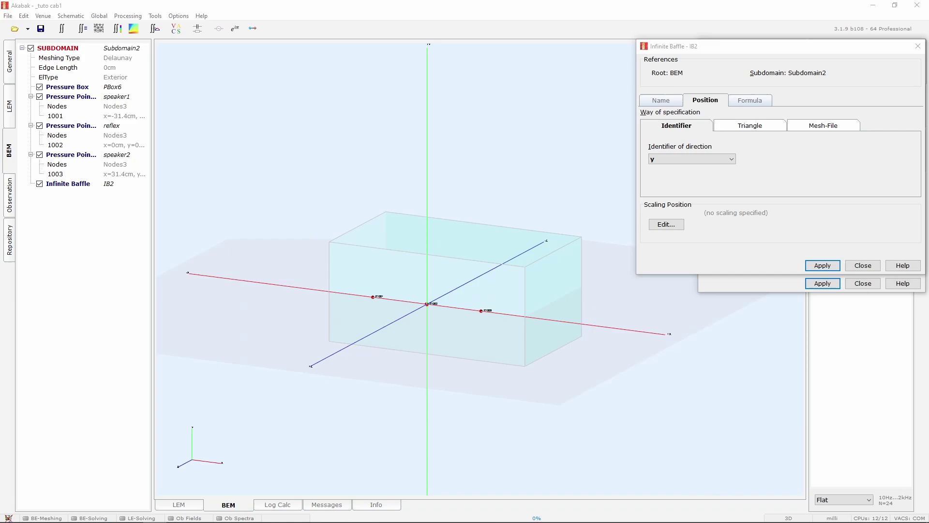
- Give the baffle a -26.8 cm axial offset, apply it, and close both dialogs
click(667, 223)
text(-26.8)
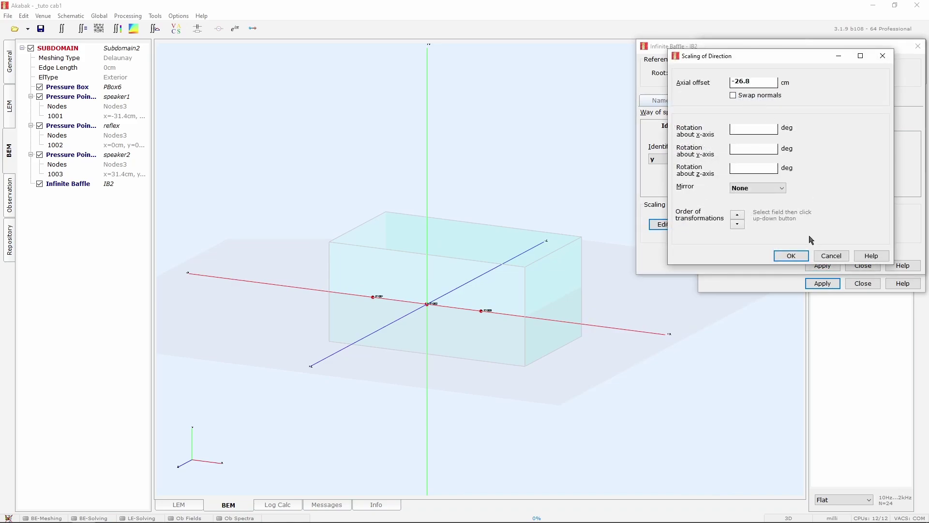
click(791, 256)
click(832, 271)
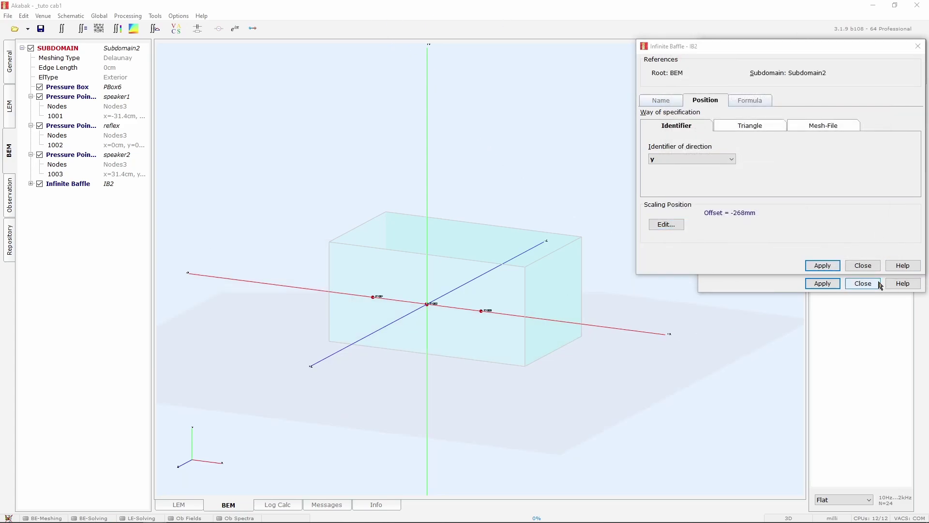
click(863, 265)
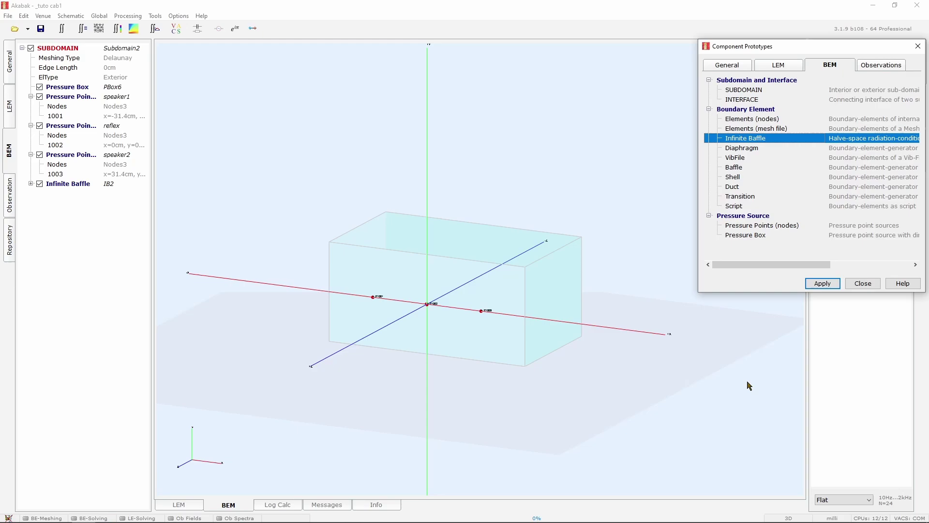
click(850, 285)
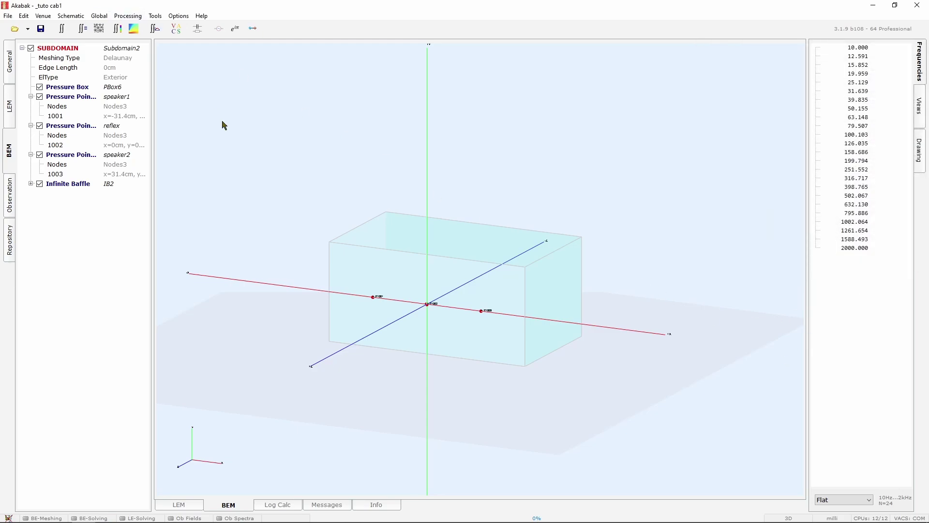
- Set the frequency range upper limit to 20 kHz and 80 points per octave
click(100, 16)
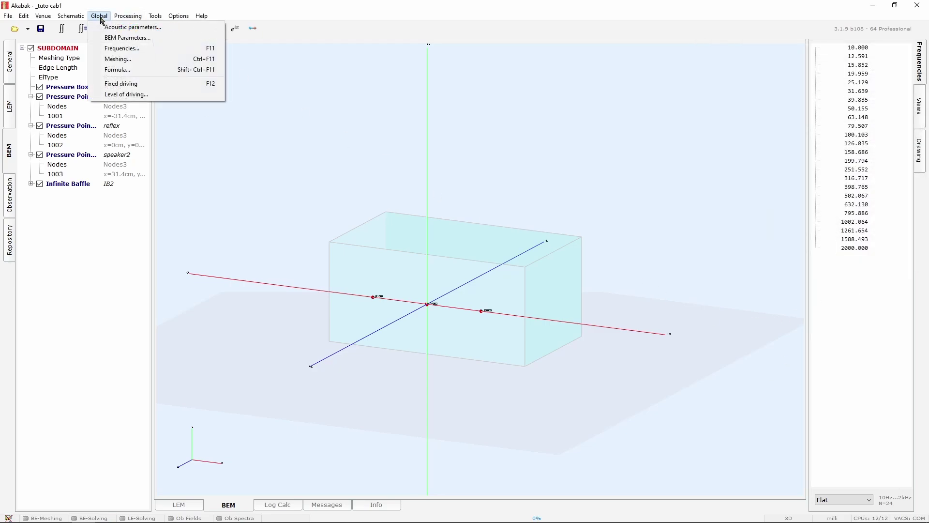
click(114, 49)
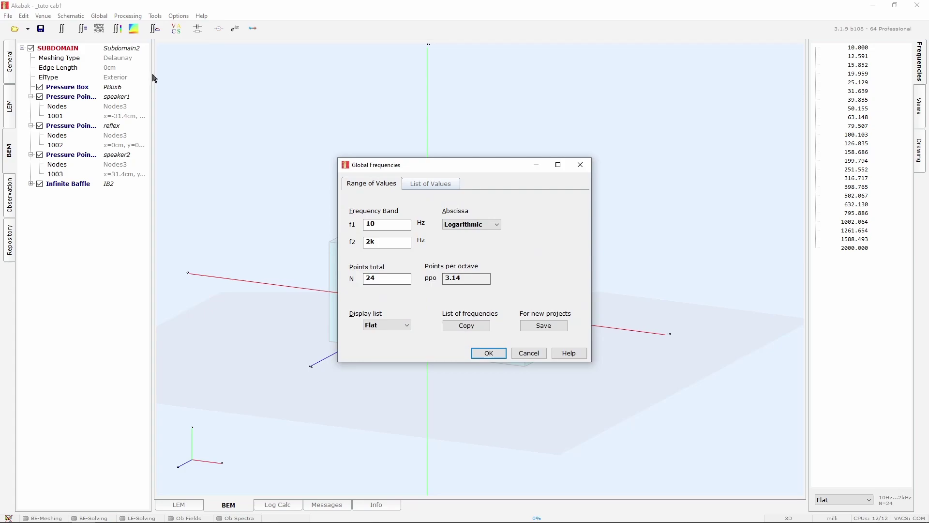
click(425, 186)
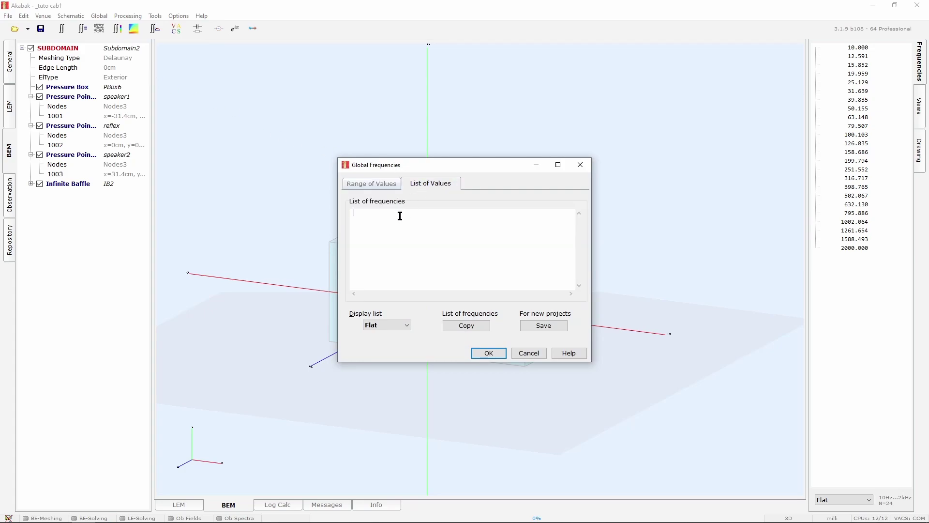
text(10)
key(Tab)
key(Tab)
click(370, 185)
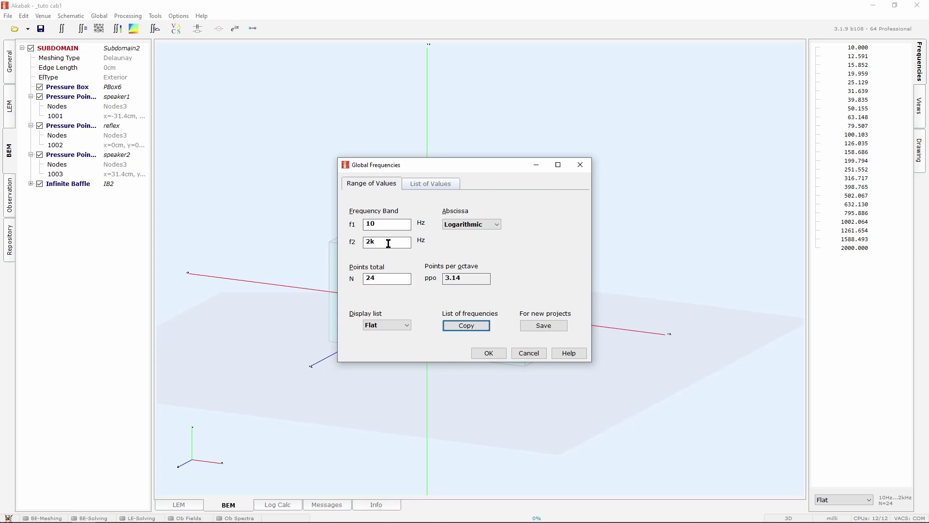
click(373, 241)
text(0)
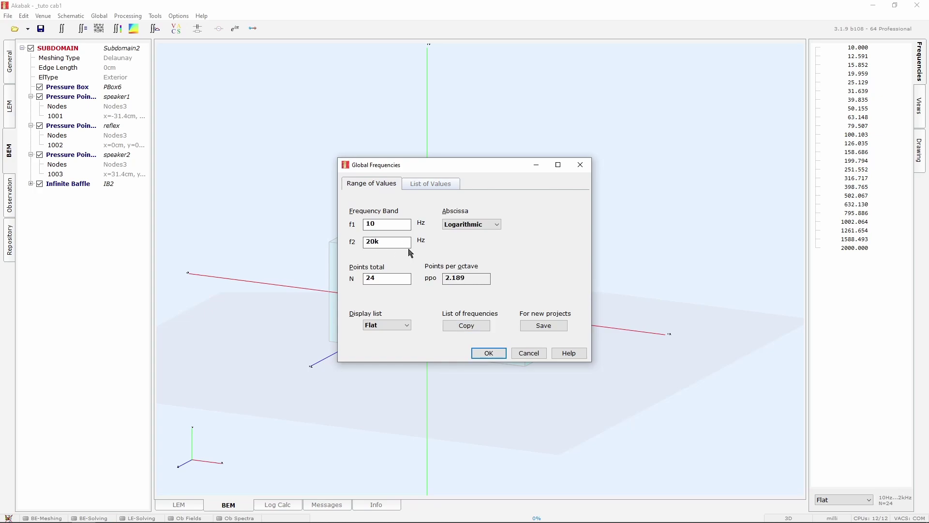
drag(484, 279, 429, 285)
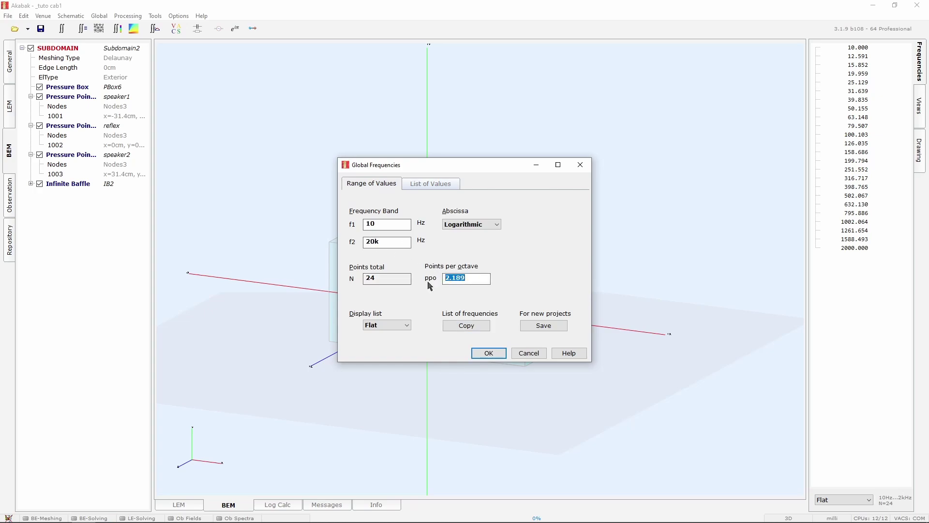
text(80)
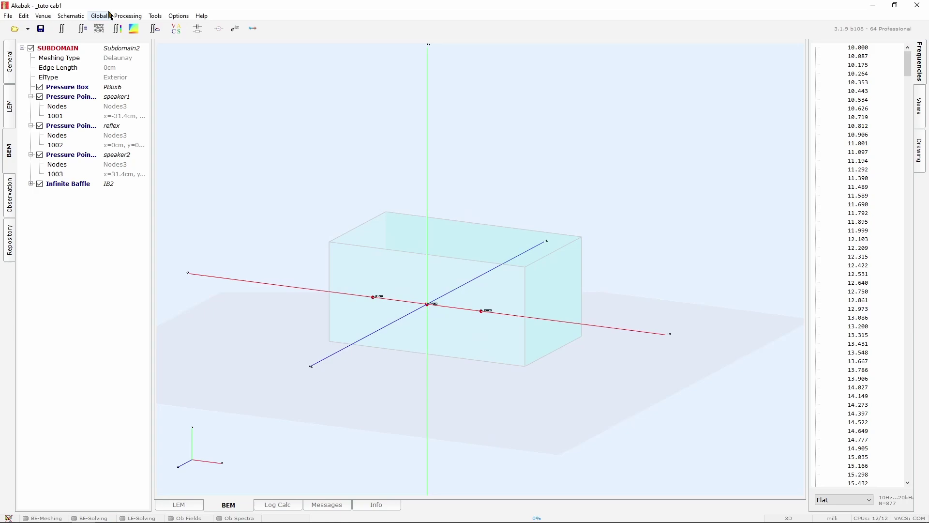
- Set the driving level V0 to 2 as an rms value and confirm
click(111, 16)
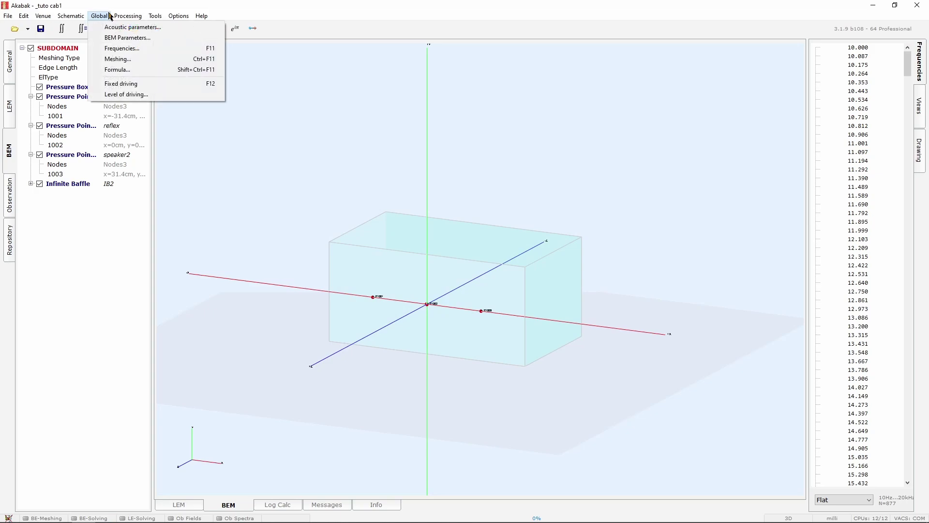
click(117, 97)
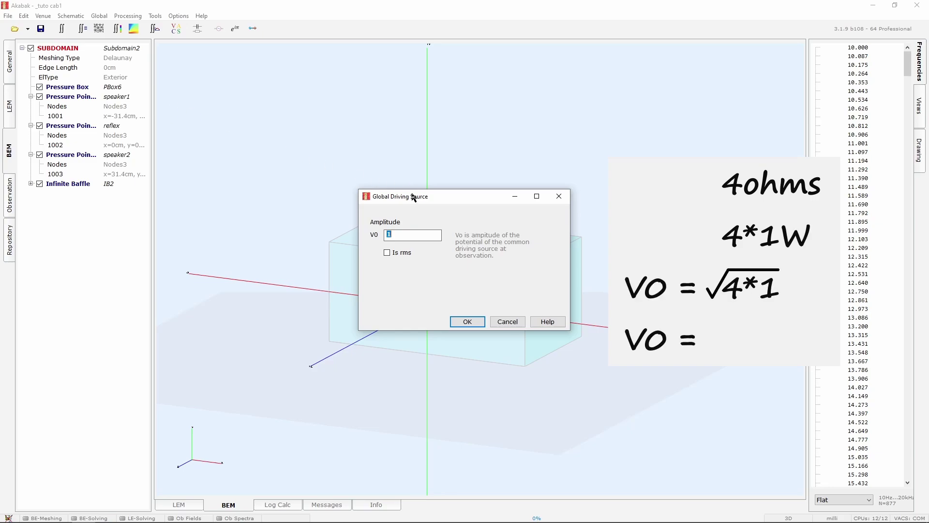
text(2)
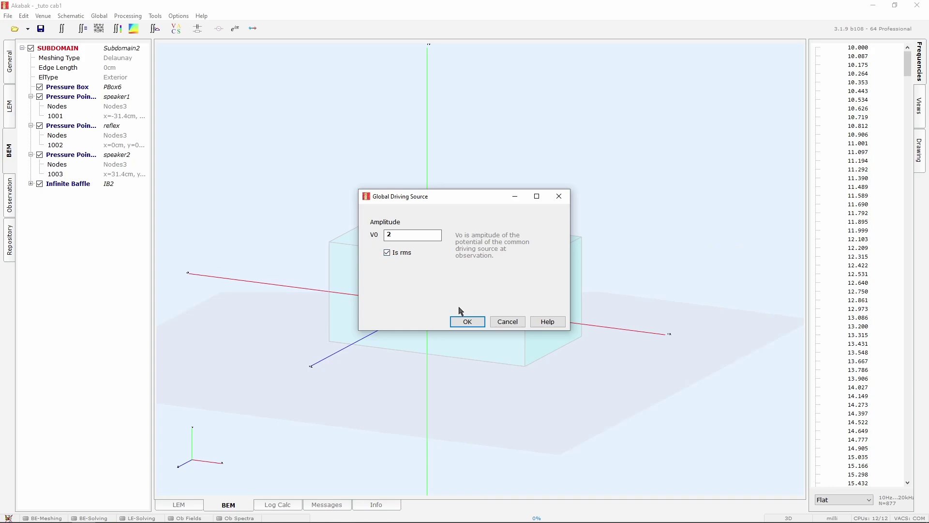
click(468, 322)
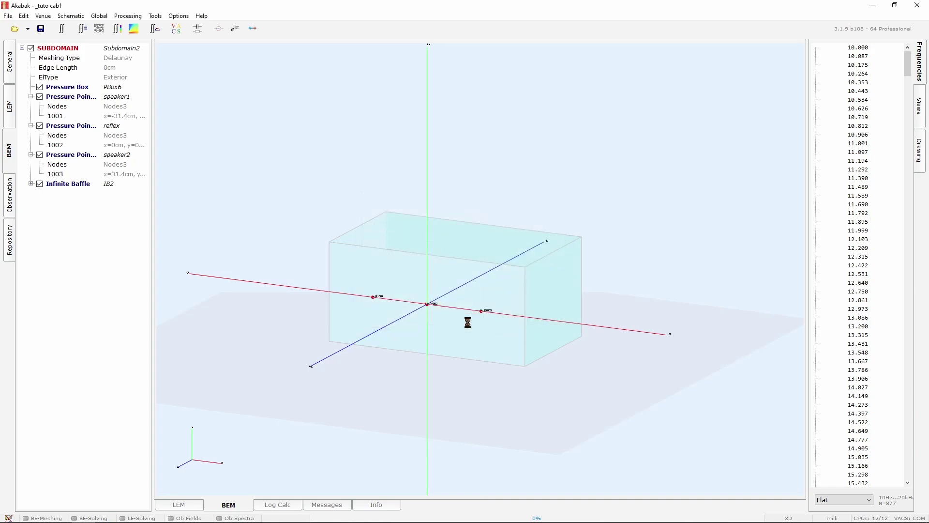